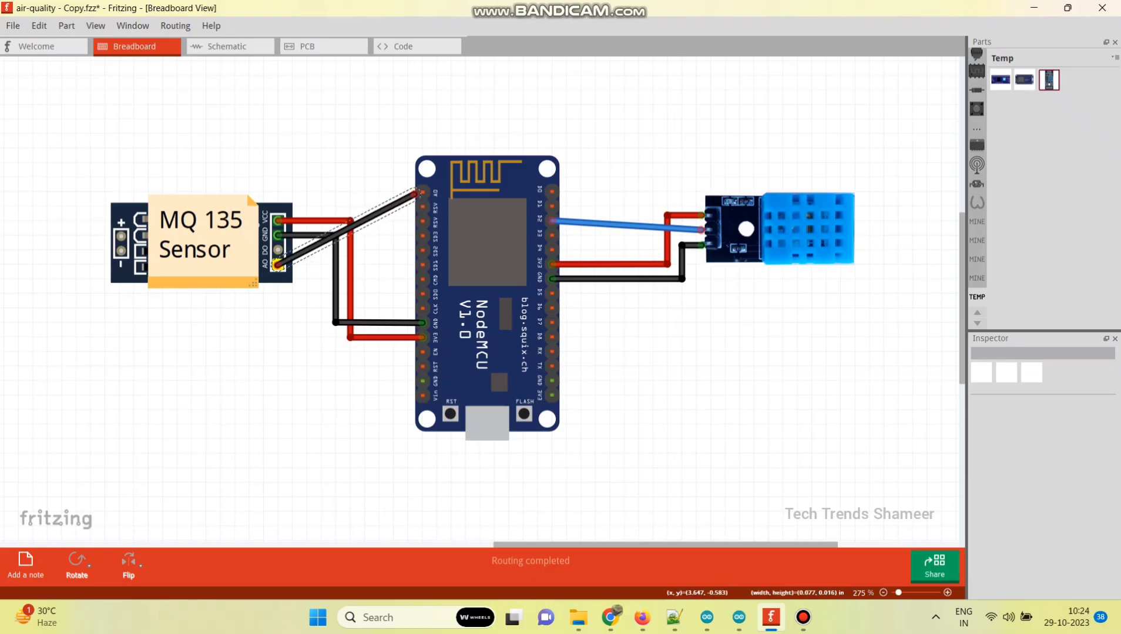
Bend the wire between the MQ 135 sensor's AO pin and the NodeMCU's A0 pin into right angles and change its colour
left_click_drag(400, 228, 379, 193)
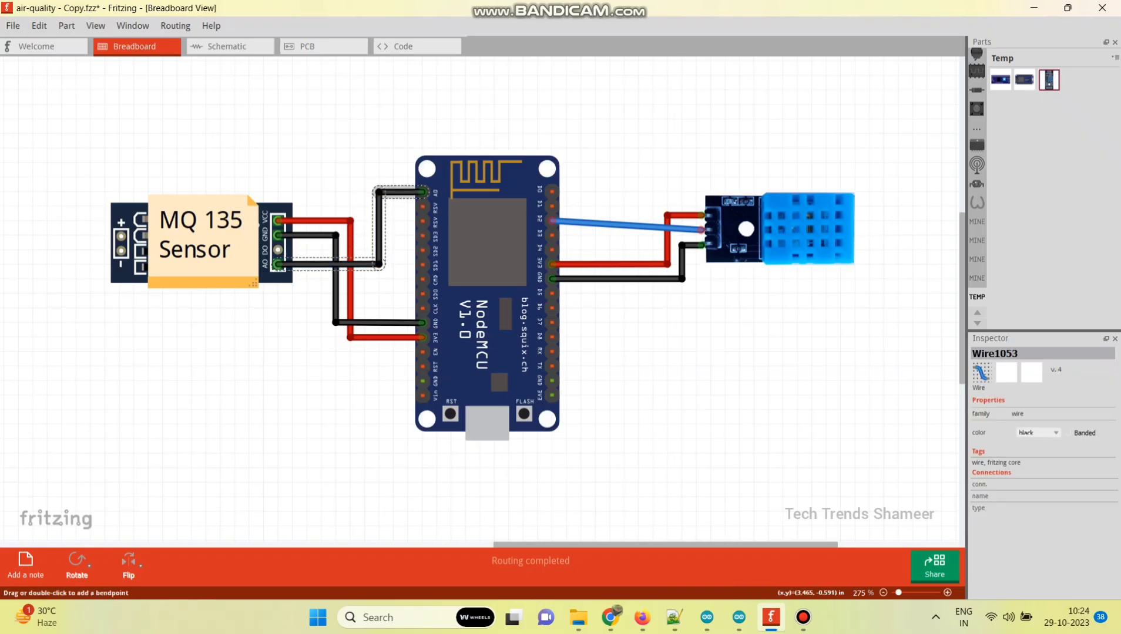
right_click(391, 192)
mouse_move(423, 214)
left_click(549, 266)
left_click(689, 363)
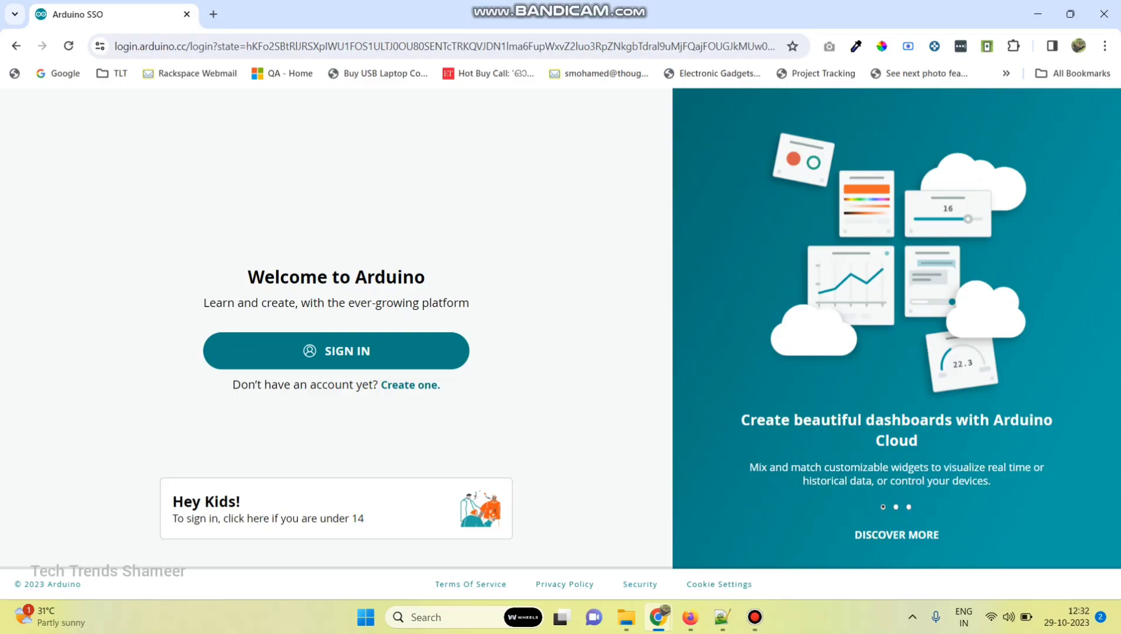
Switch to the Arduino login page in Chrome and sign in with the saved account credentials
left_click(336, 351)
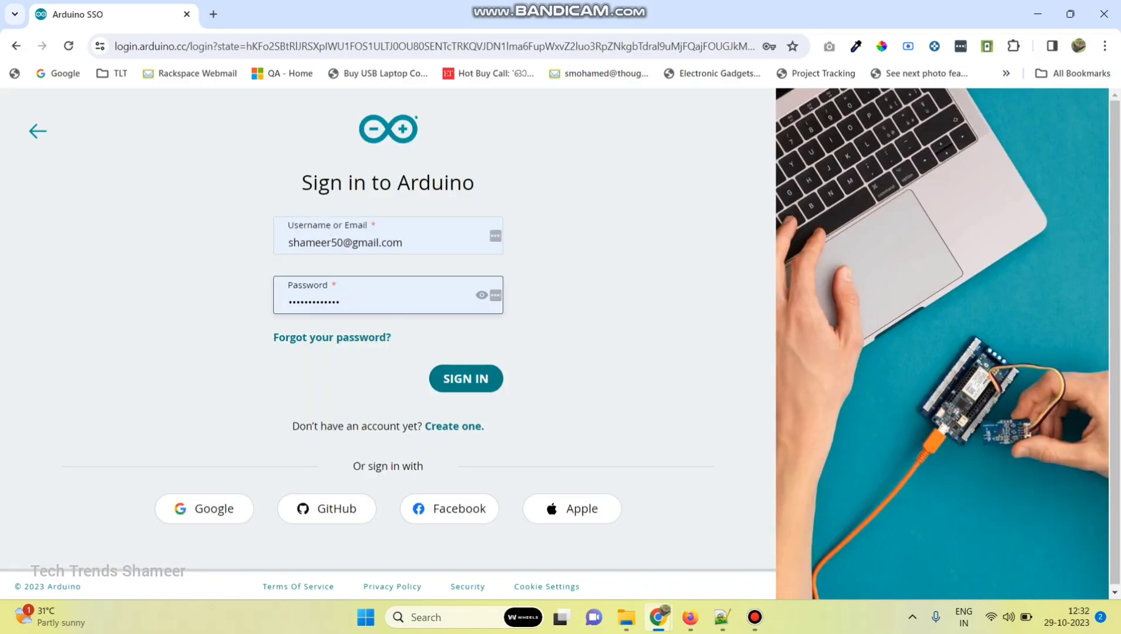
left_click(466, 379)
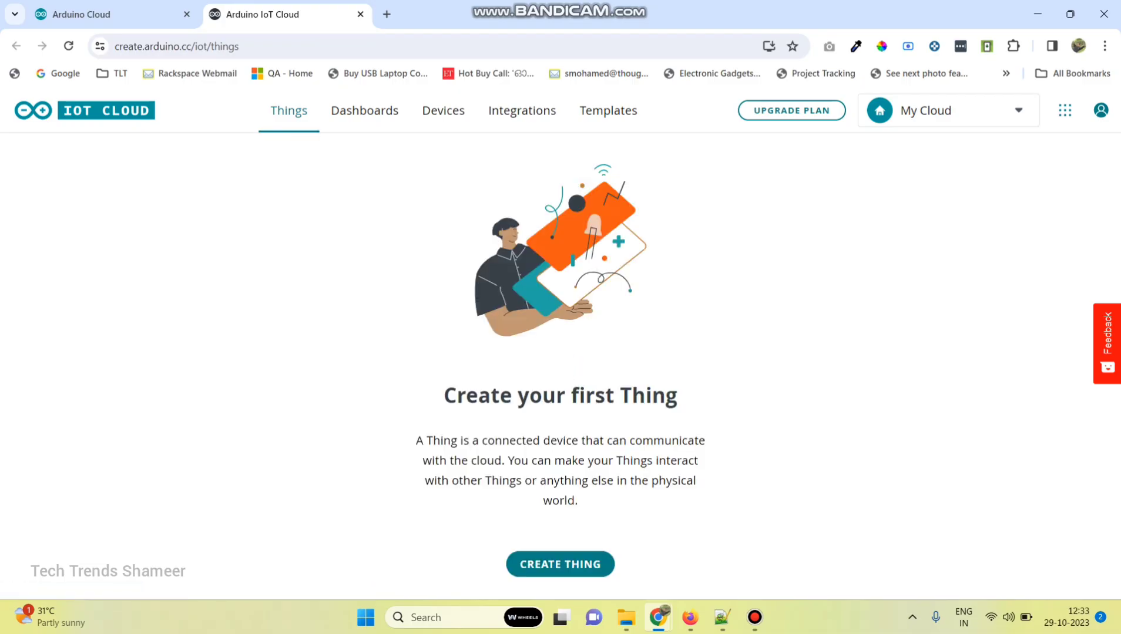
Create a new Thing in the IoT Cloud and name it Air Quality Monitoring
left_click(560, 564)
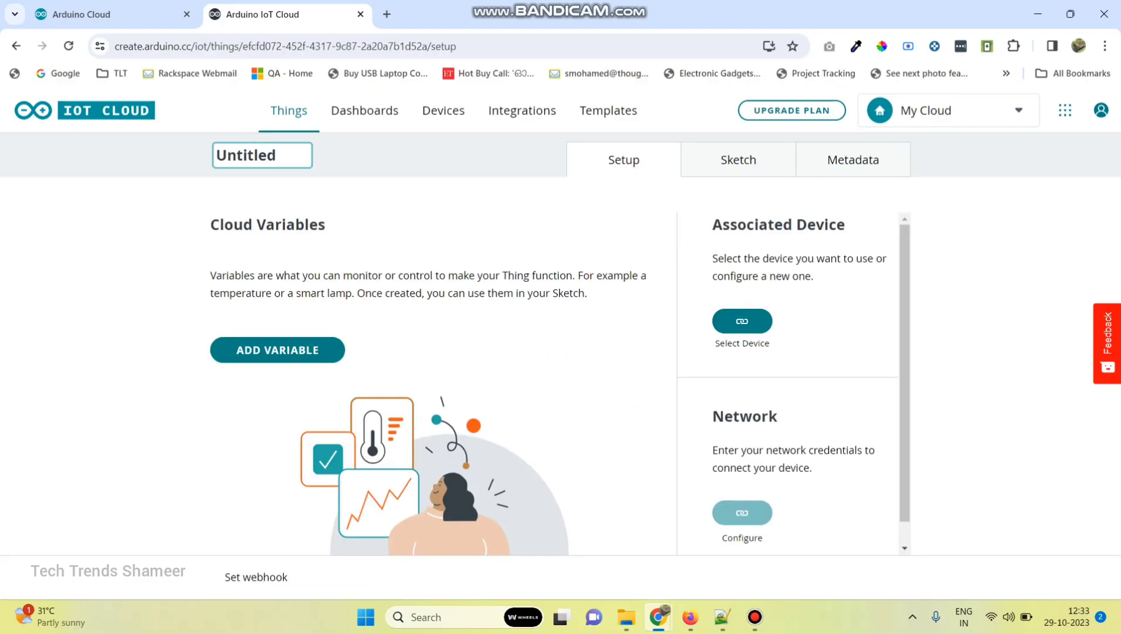
key("ctrl+a")
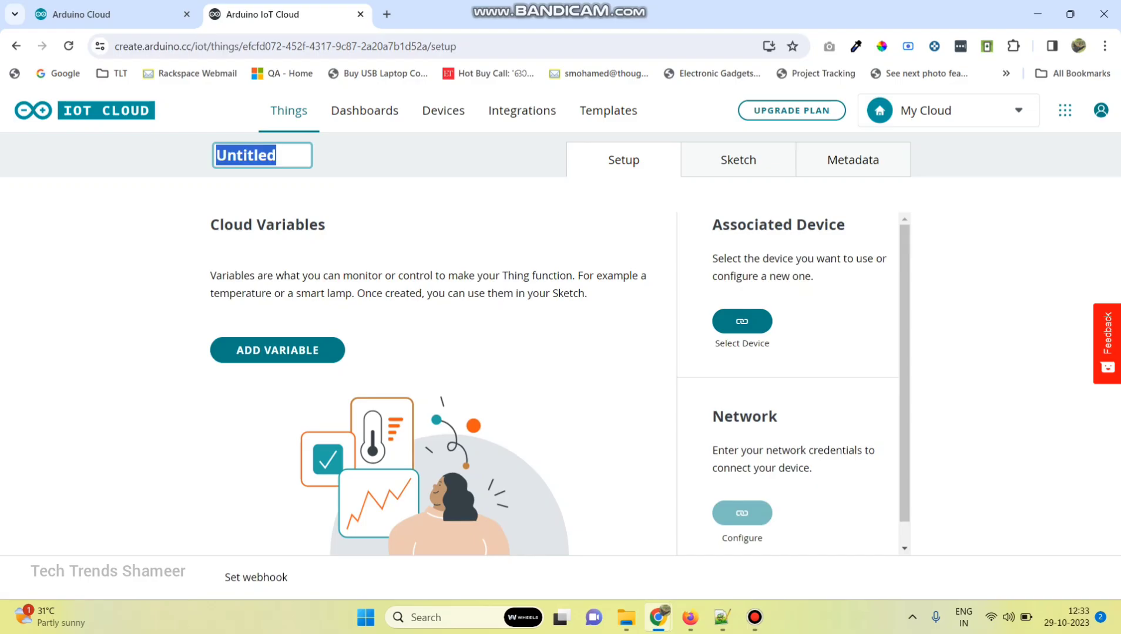
type("A")
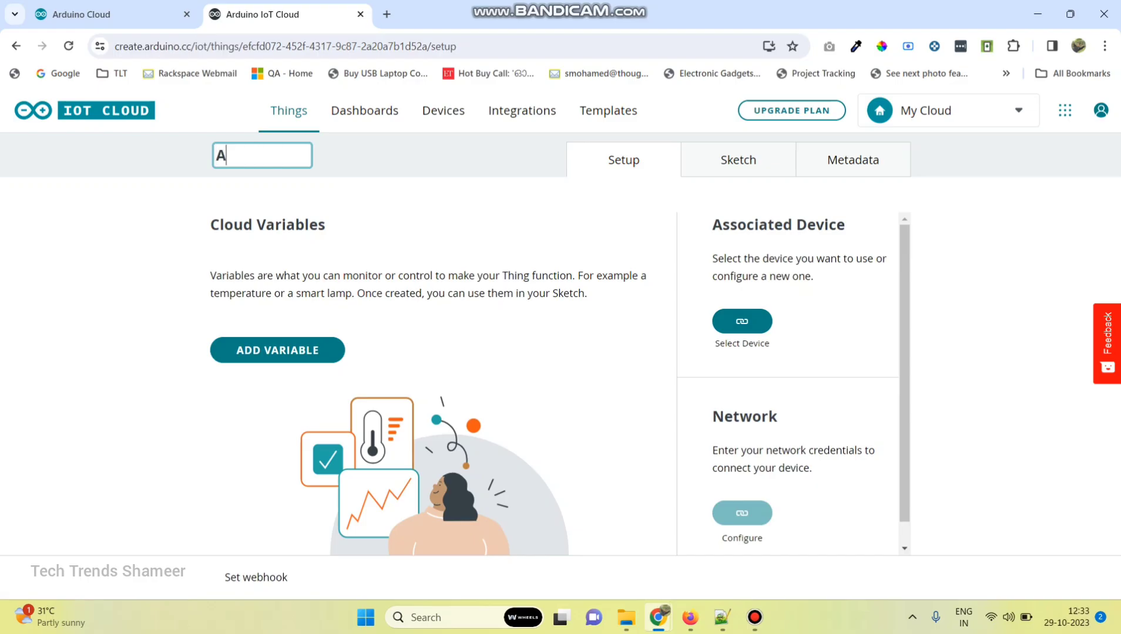
type("ir Quality Moni")
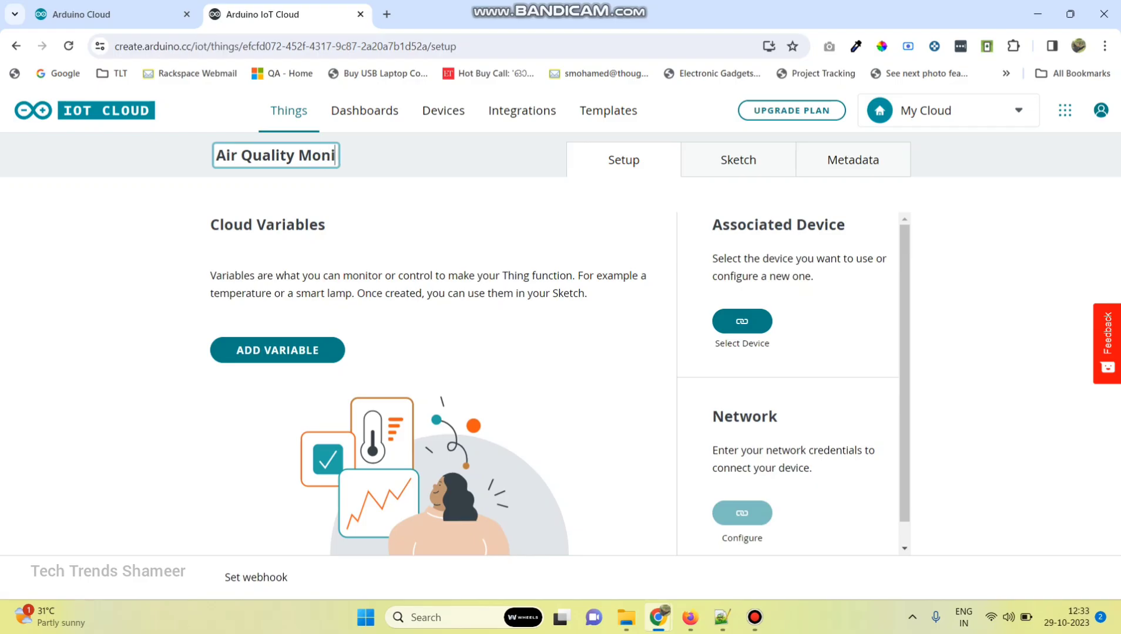
type("toring")
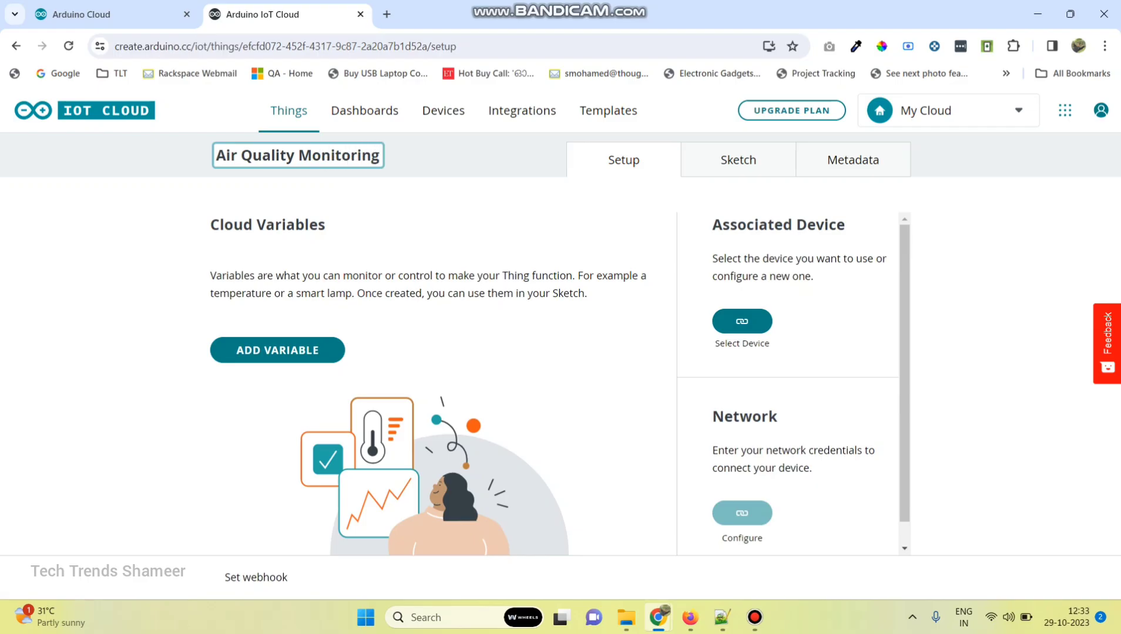
key("Return")
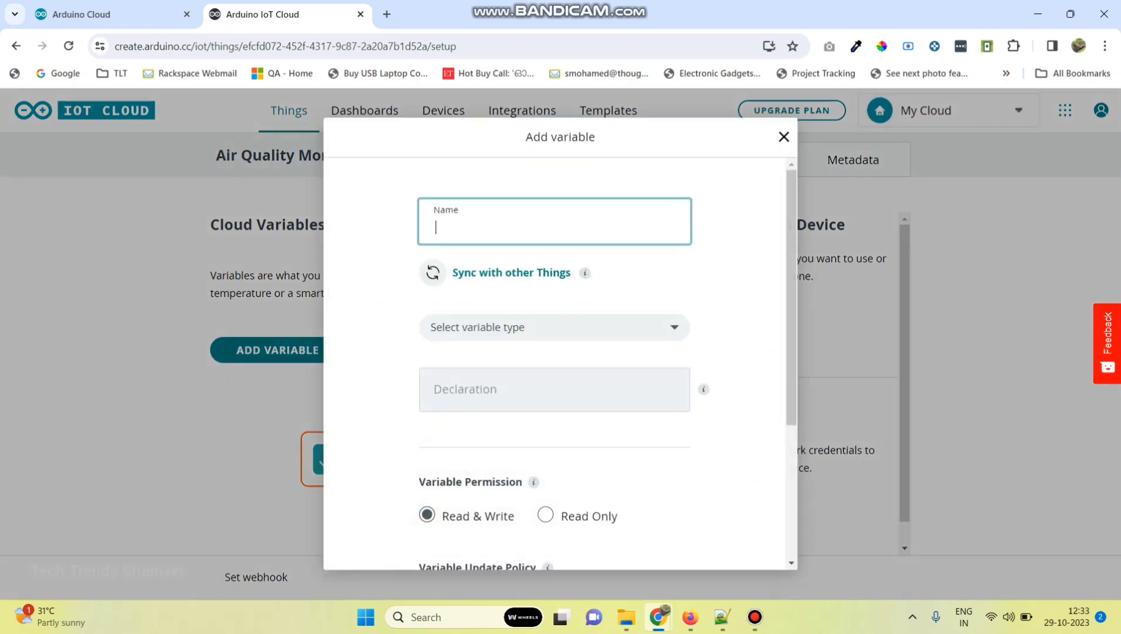
Add a cloud variable named temperature of type Temperature, with Read & Write permission and the On change update policy
left_click(277, 350)
type("temperature")
left_click(554, 327)
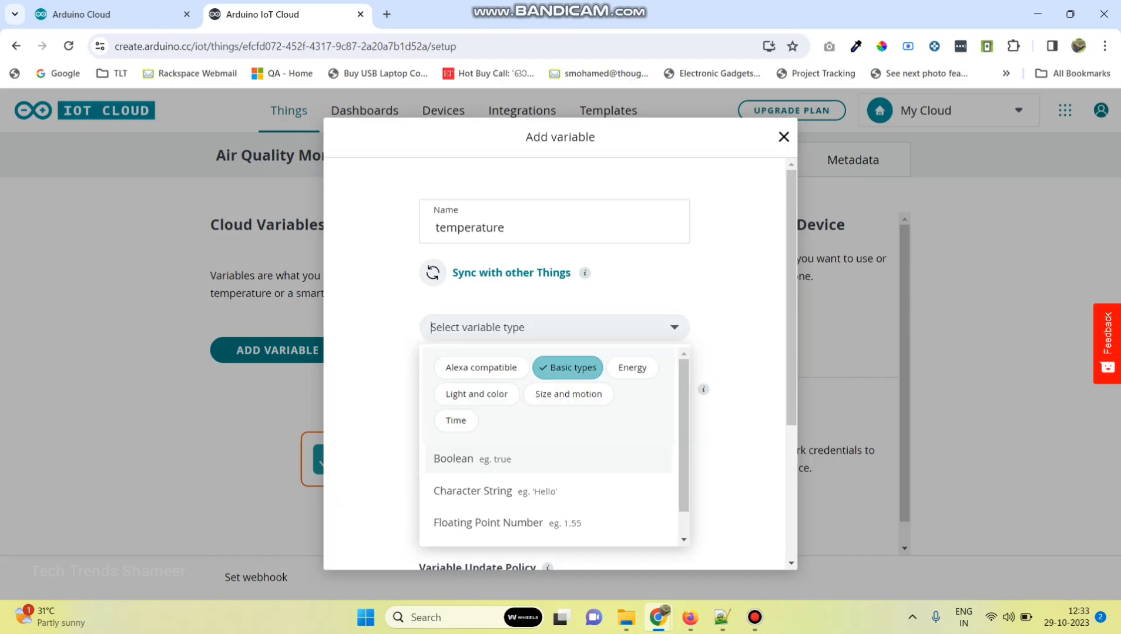
left_click(568, 368)
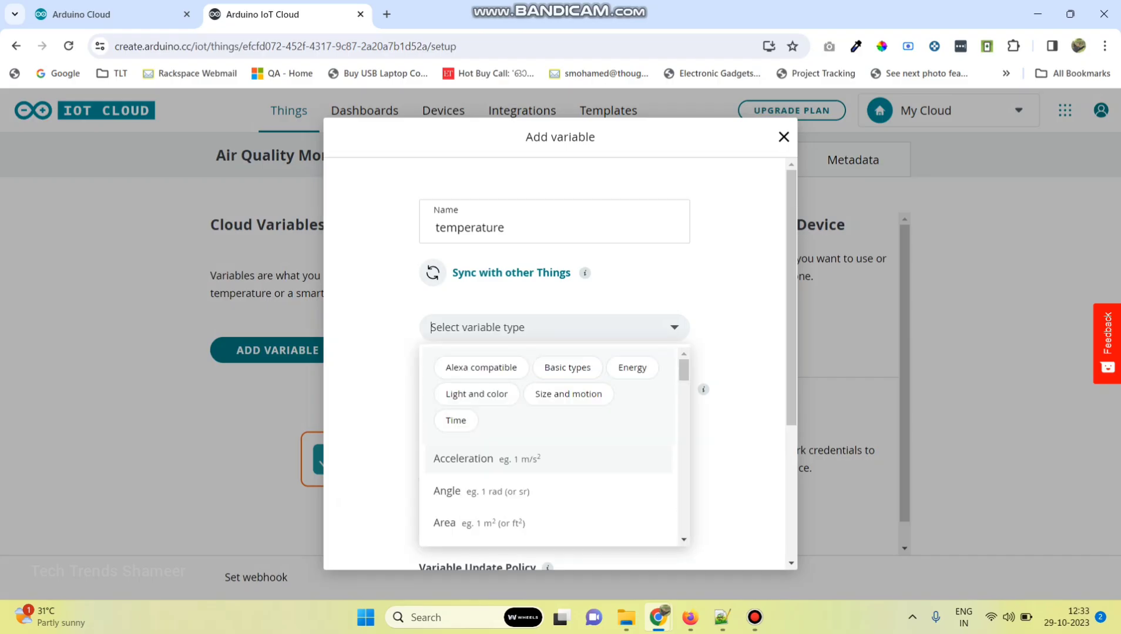
left_click(554, 328)
left_click(554, 327)
type("temp")
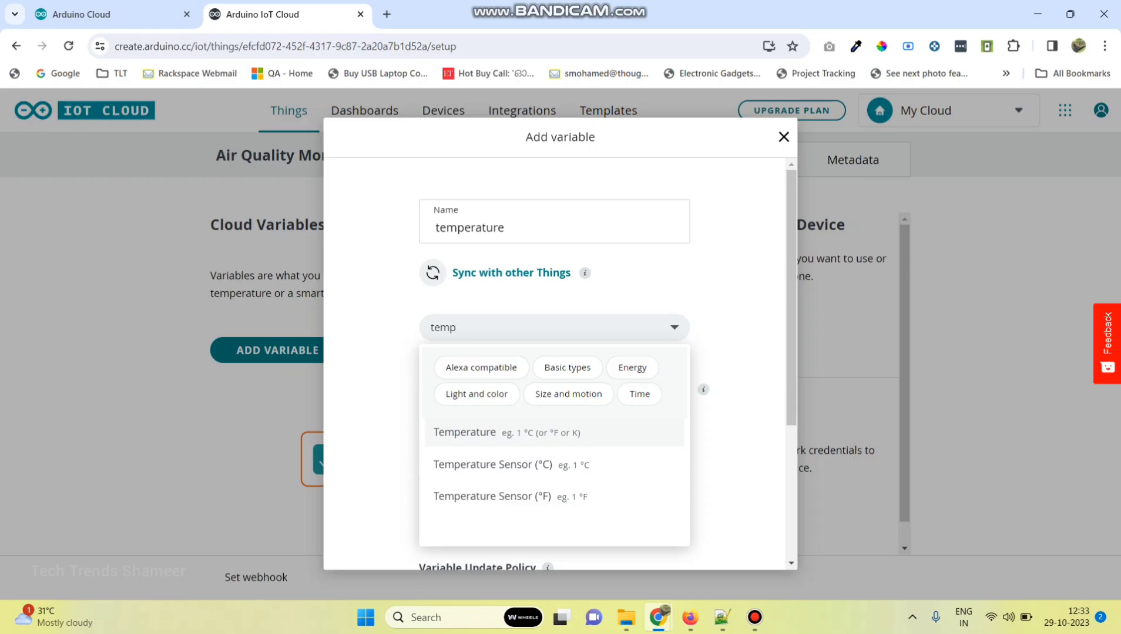
key("Down")
key("Up")
key("Return")
scroll(555, 365, "down", 4)
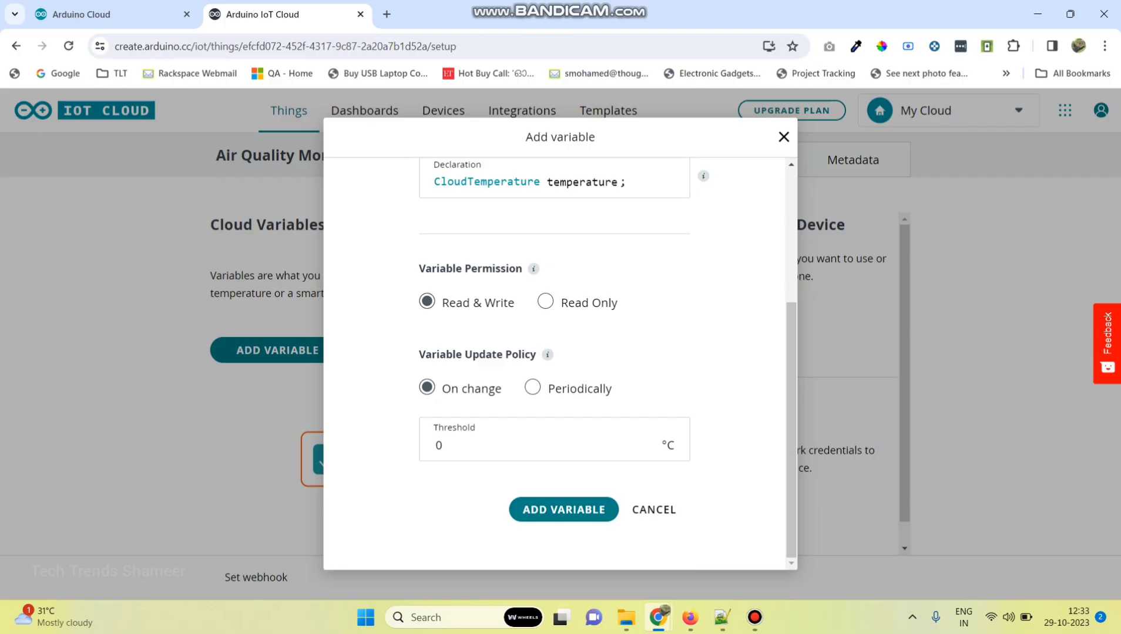
left_click(564, 510)
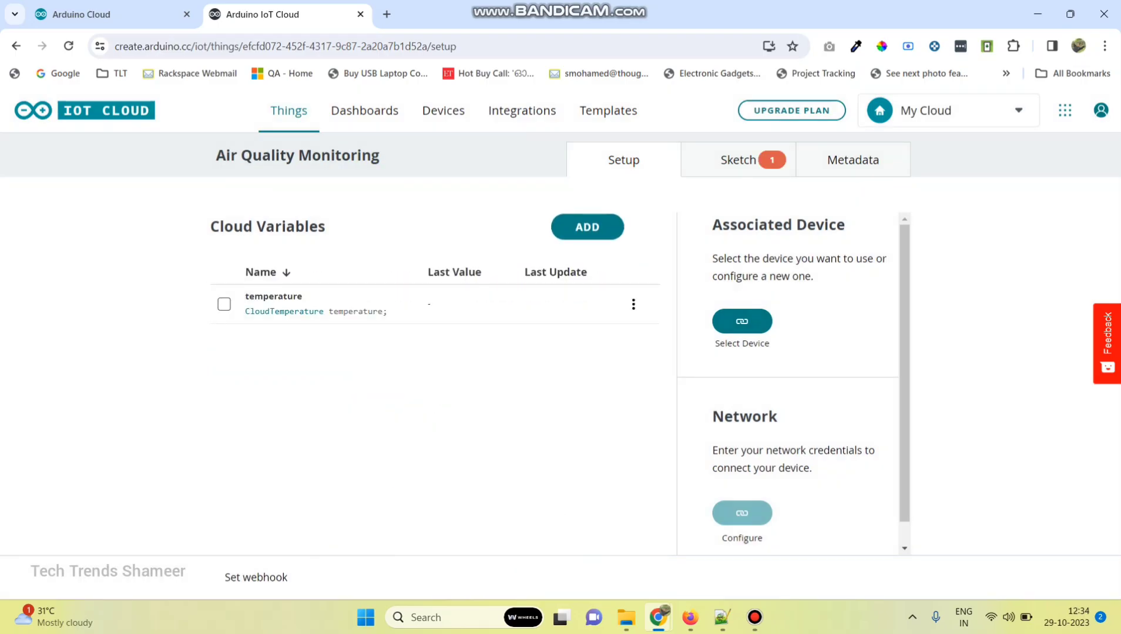
Add a cloud variable named humidity of type Percentage, with Read & Write permission and the On change update policy
left_click(587, 227)
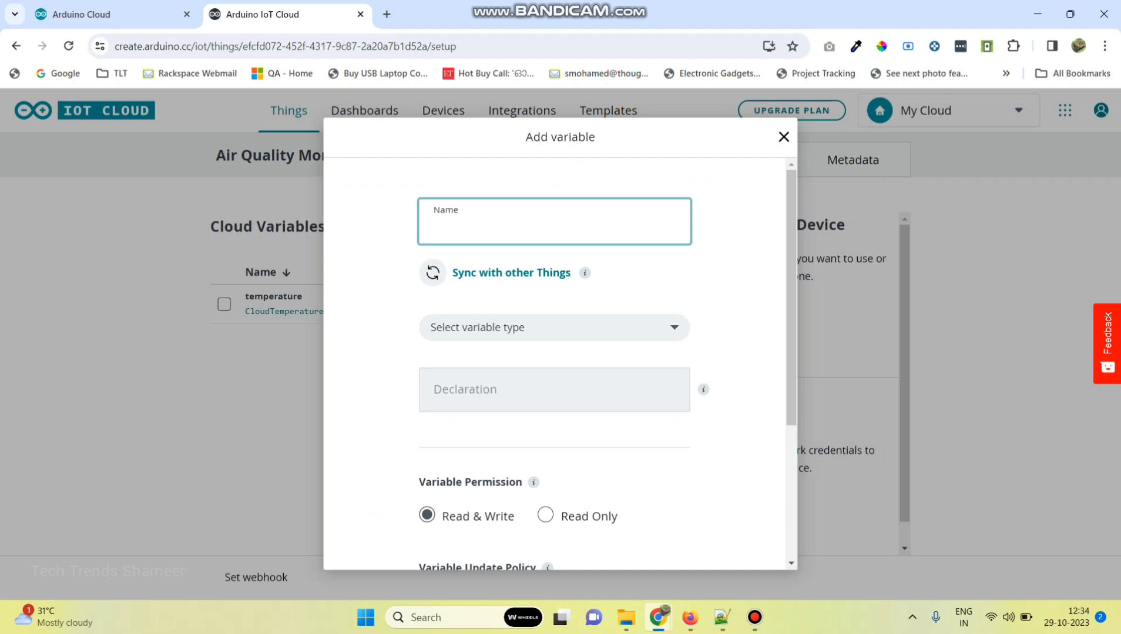
type("humidity")
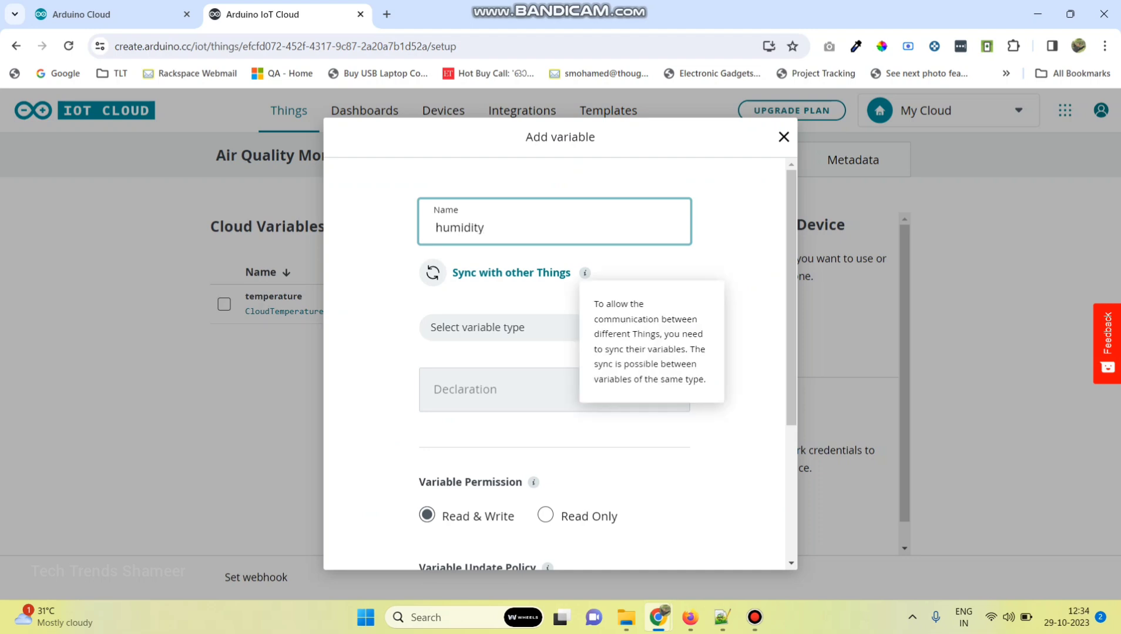
left_click(587, 328)
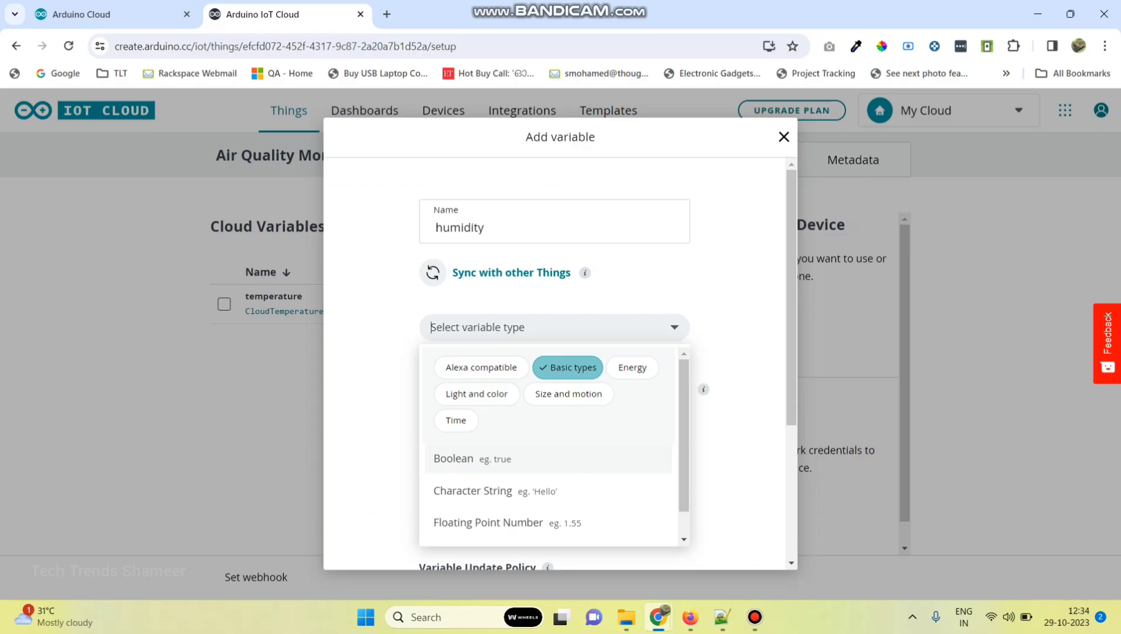
type("p")
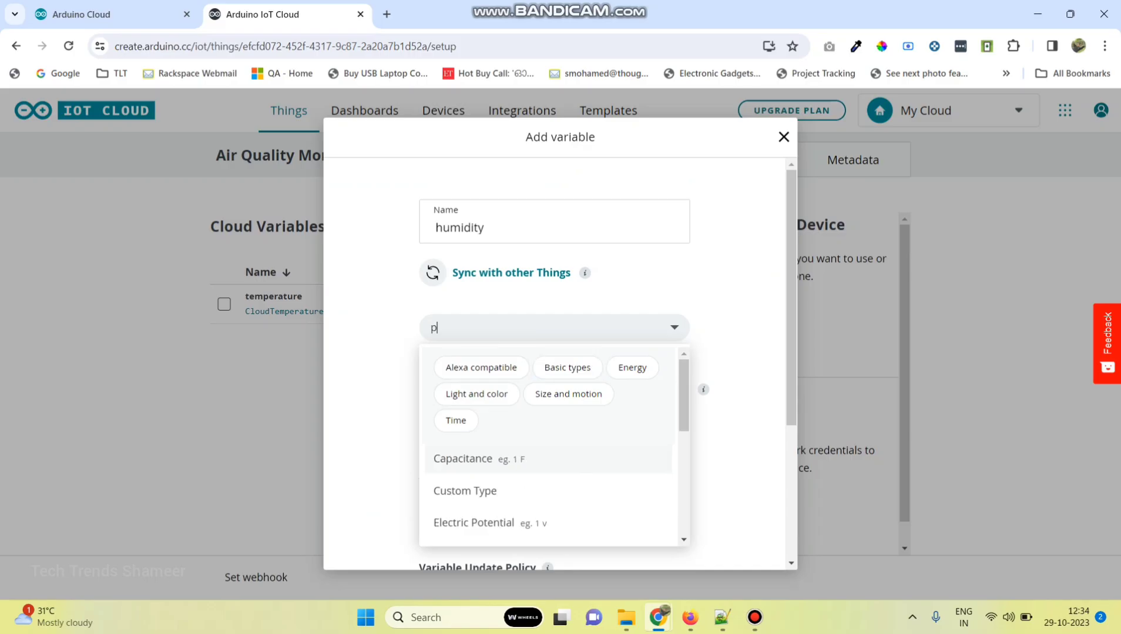
type("er")
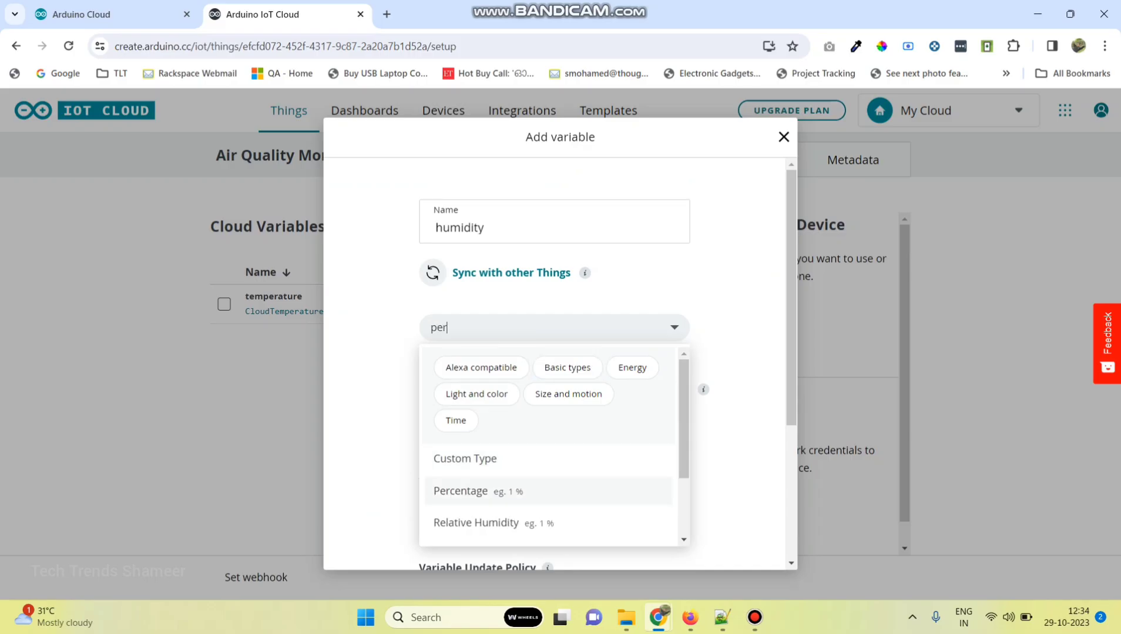
key("Return")
scroll(558, 364, "down", 5)
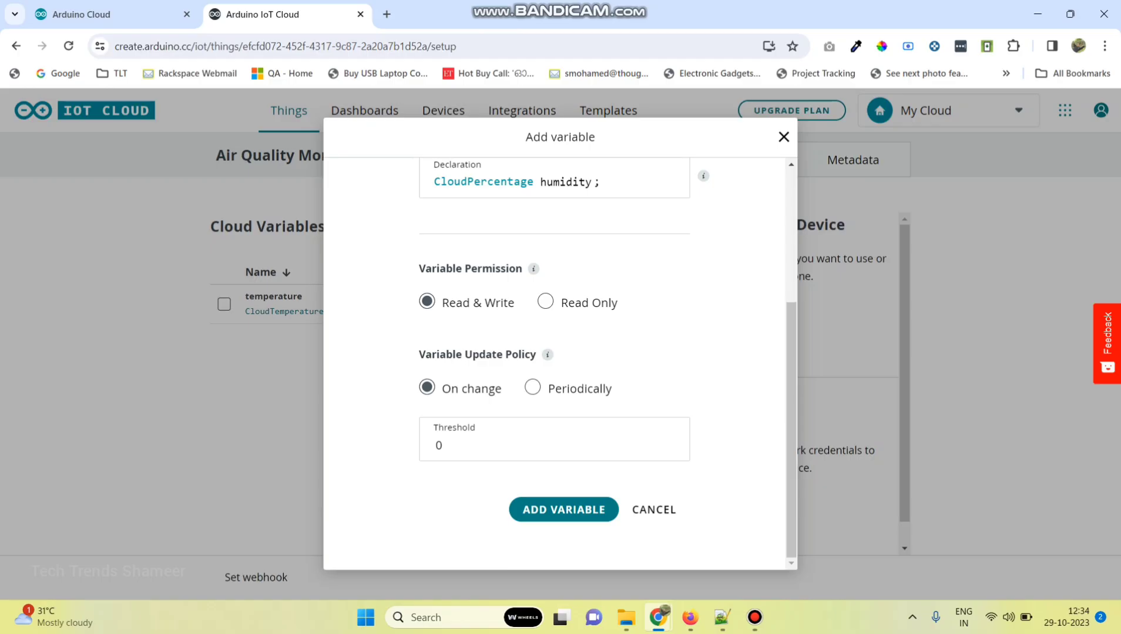
left_click(563, 511)
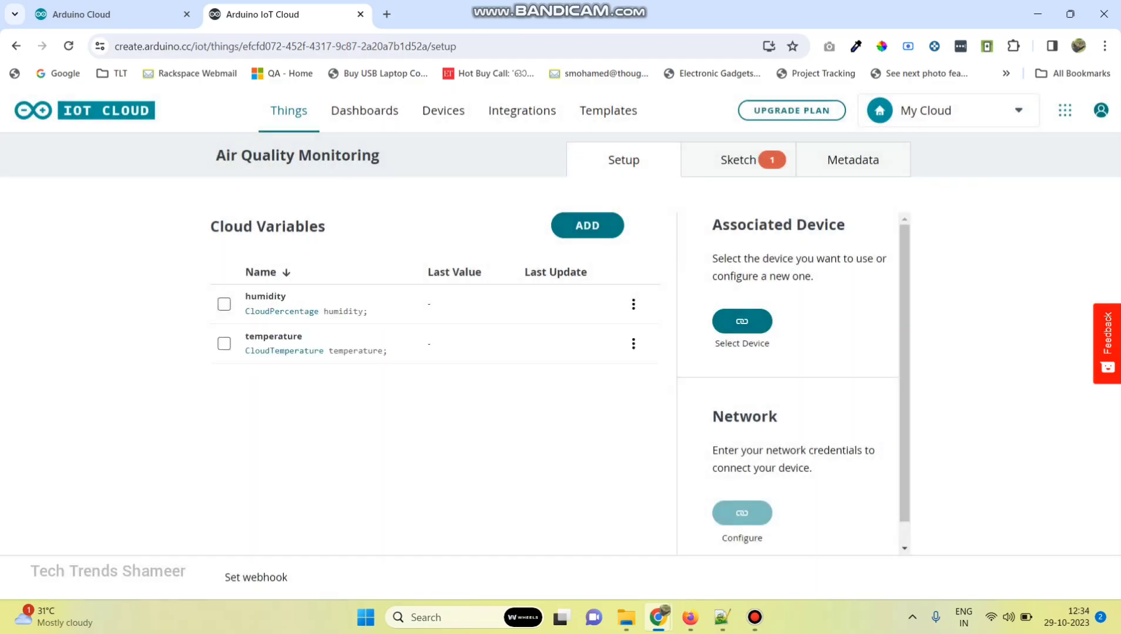
Add a cloud variable named airquality of type Percentage, with Read & Write permission and the On change update policy
left_click(588, 225)
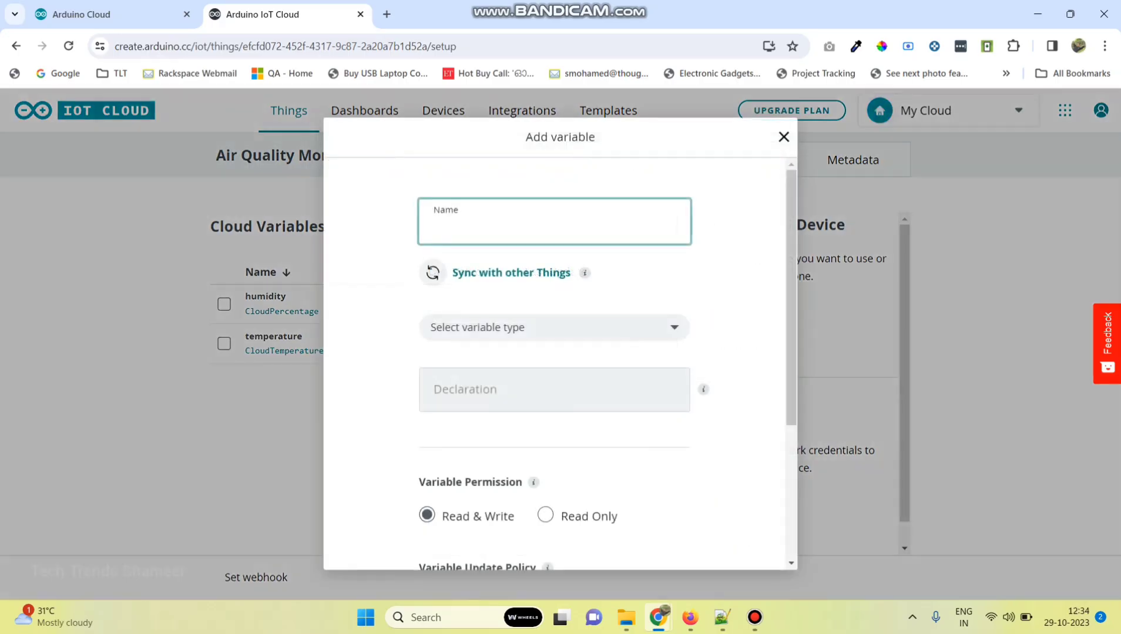
type("airquality")
left_click(575, 328)
left_click(567, 367)
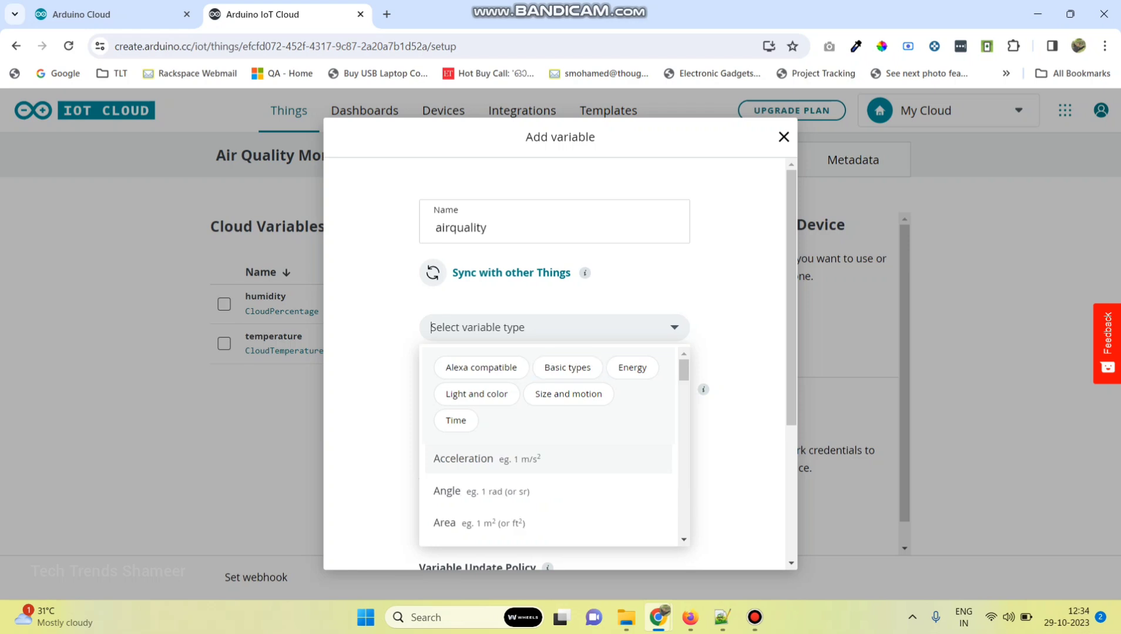
type("per")
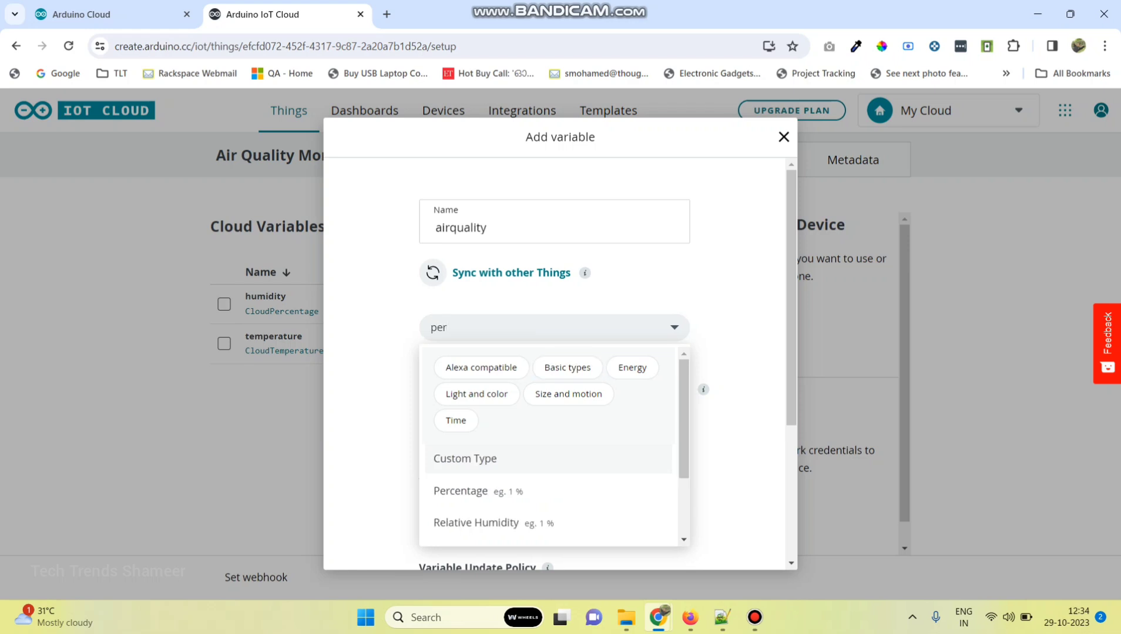
left_click(548, 492)
scroll(555, 493, "down", 4)
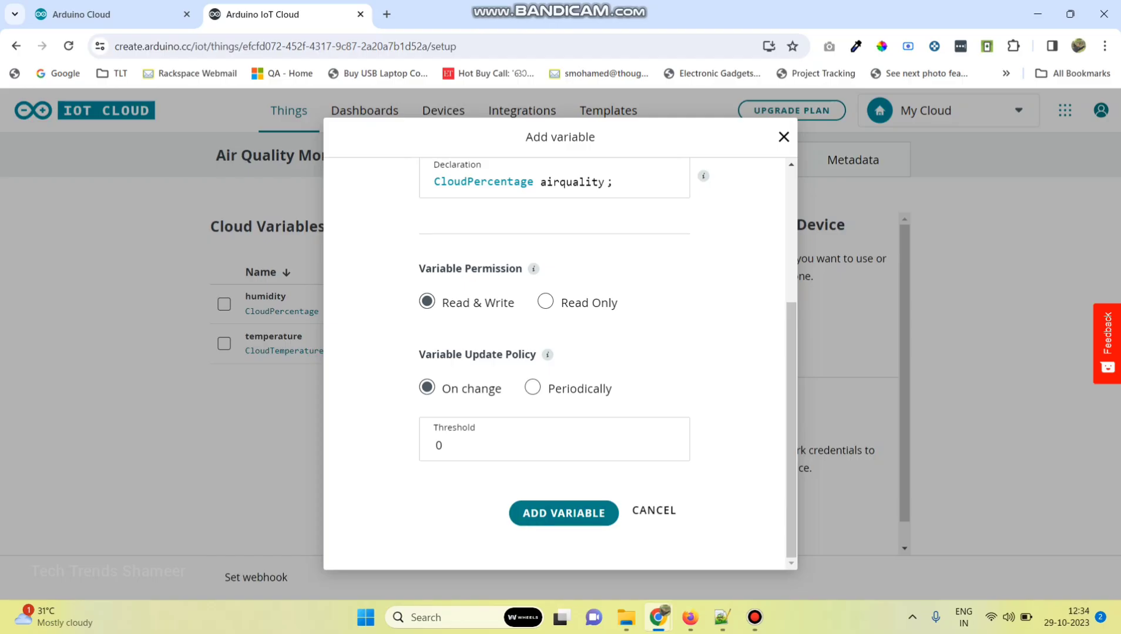
left_click(564, 510)
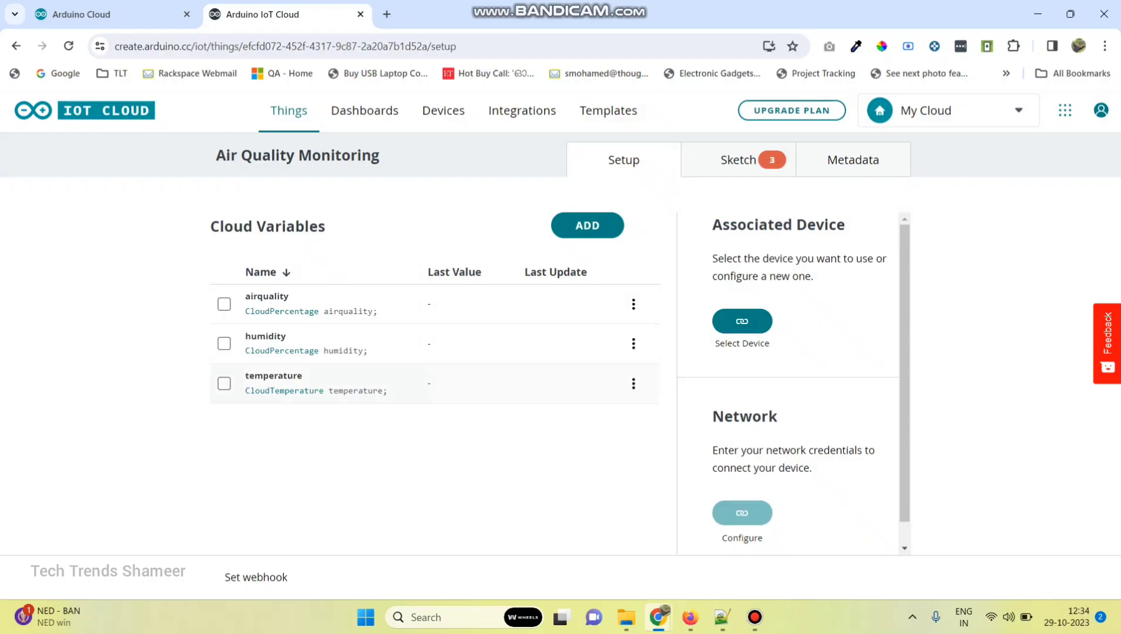
Add a cloud variable named message of type Character String, with Read & Write permission and the On change update policy
left_click(588, 226)
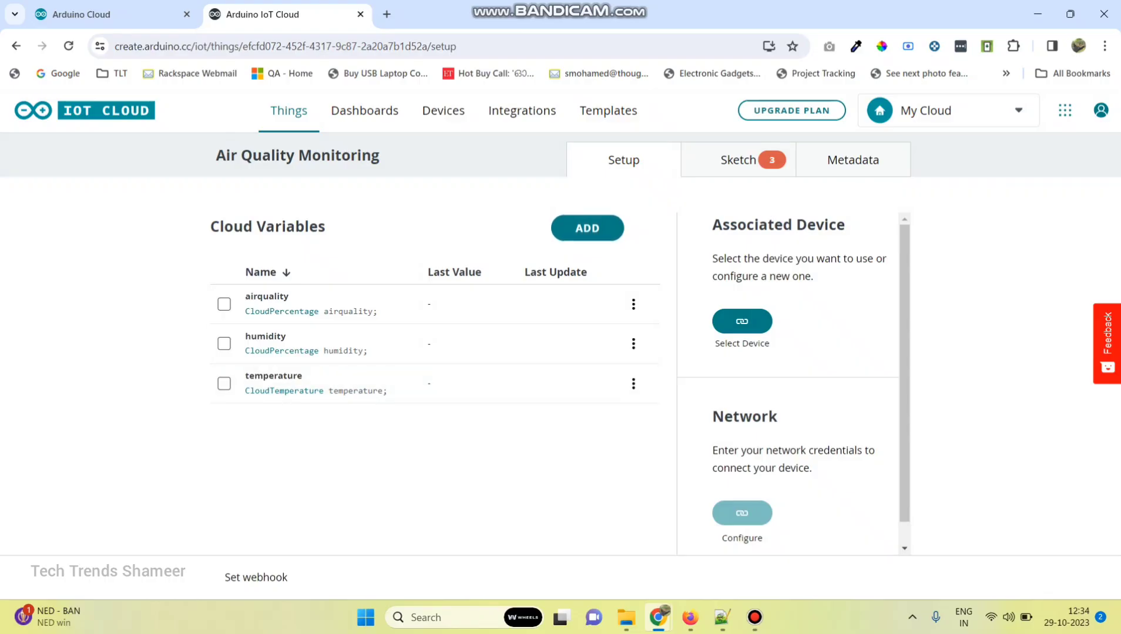
type("messaeg")
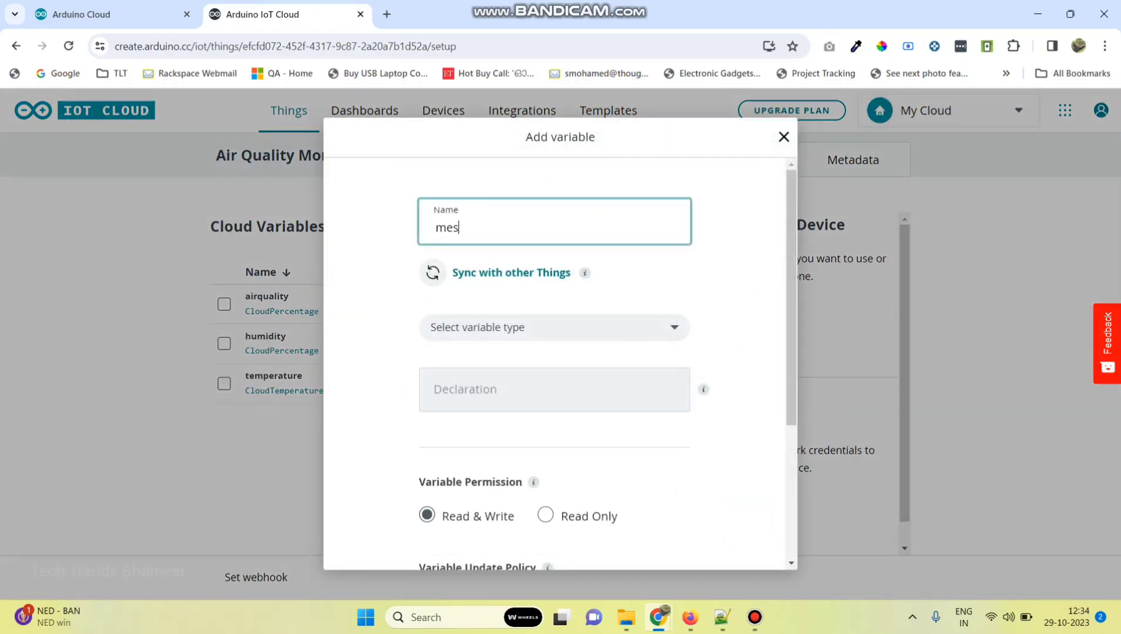
key("BackSpace")
key("BackSpace")
type("ge")
left_click(554, 328)
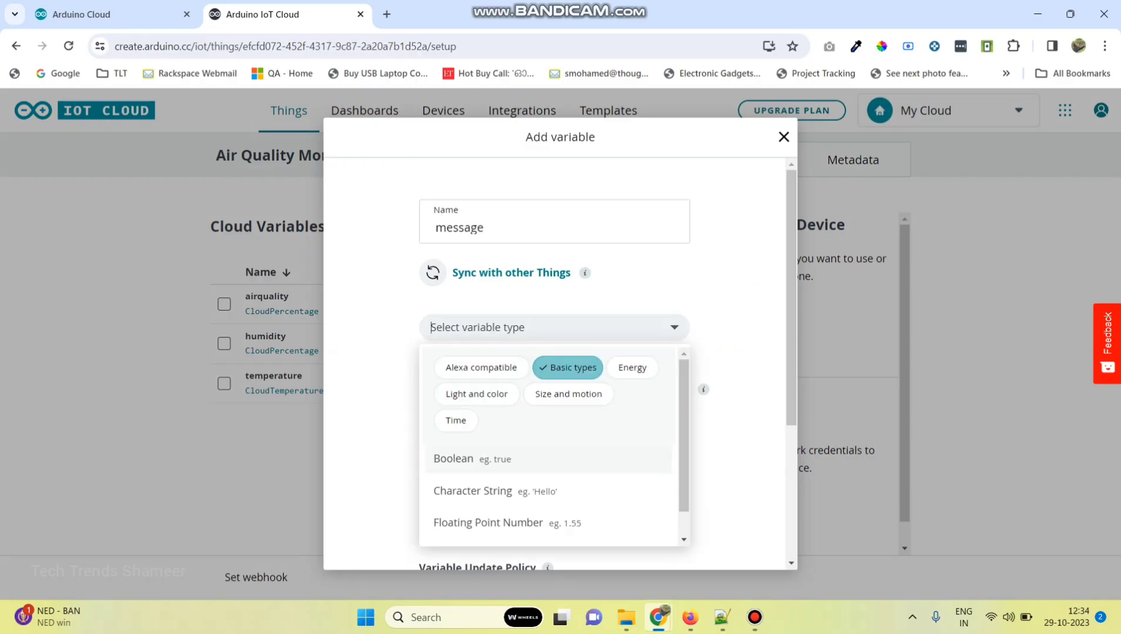
left_click(567, 368)
type("str")
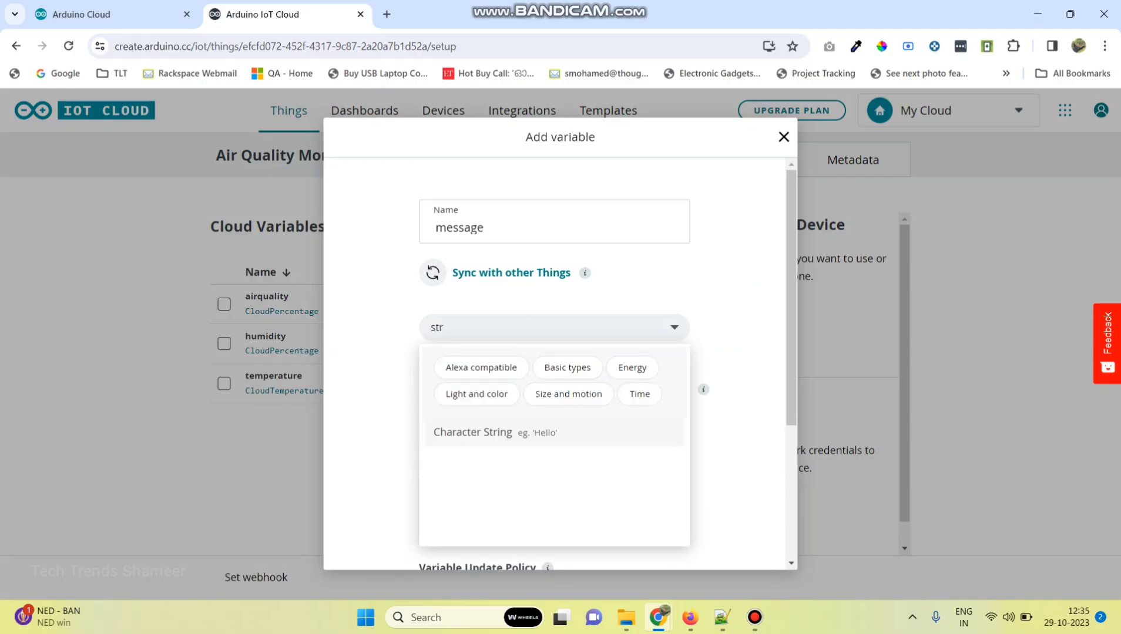
key("Return")
scroll(554, 364, "down", 3)
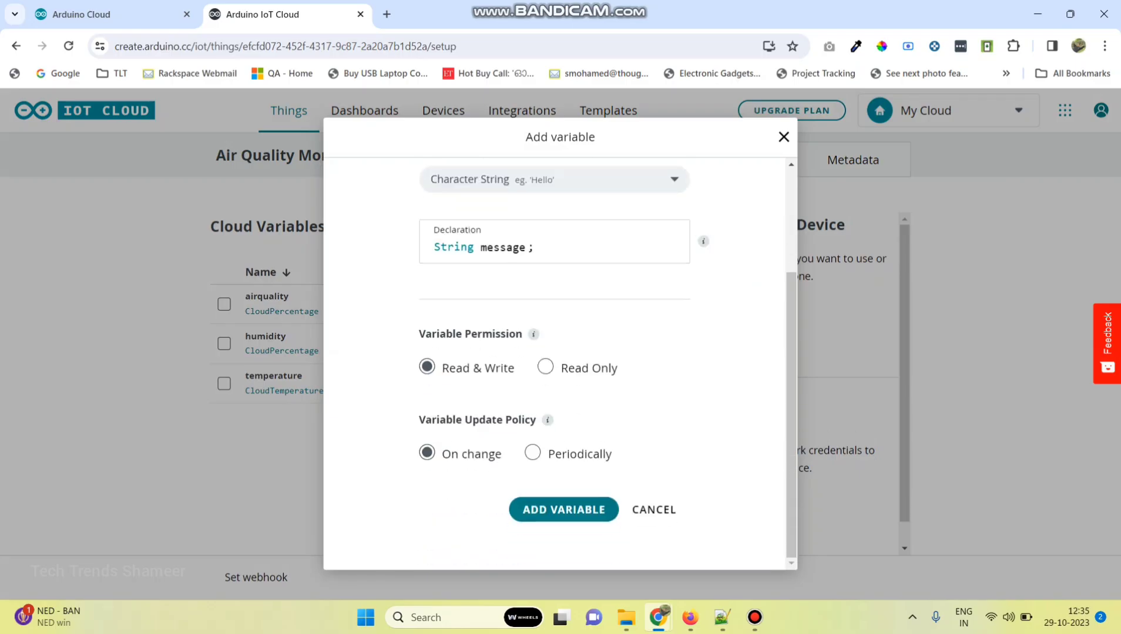
left_click(563, 509)
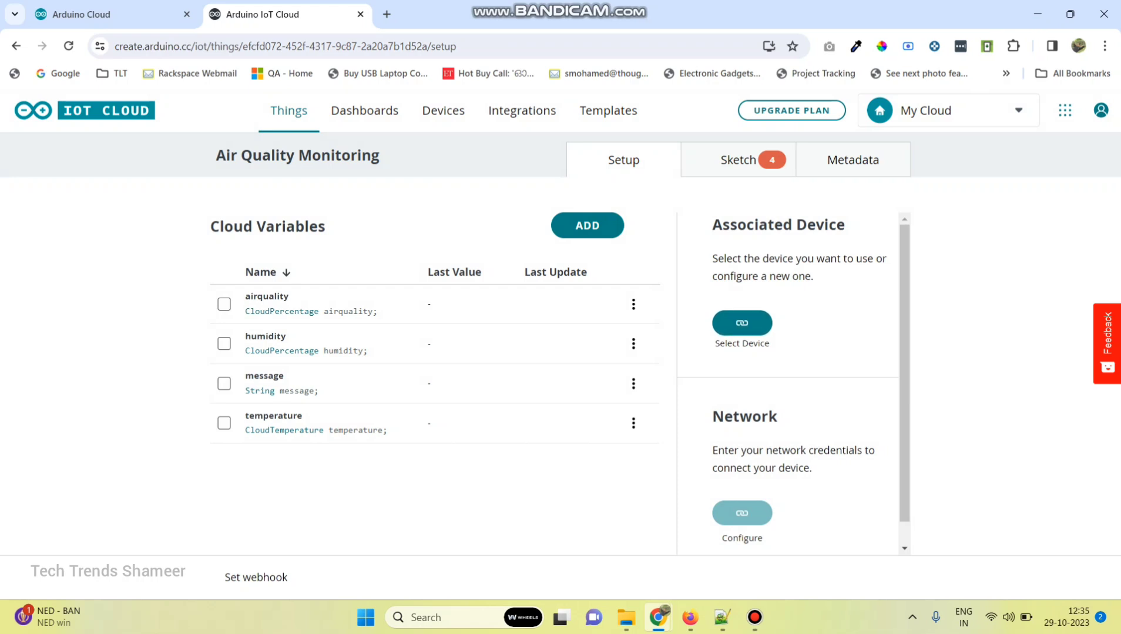
Start setting up a new third-party device for the Thing as an ESP8266 of model NodeMCU 1.0 (ESP-12E Module)
left_click(742, 321)
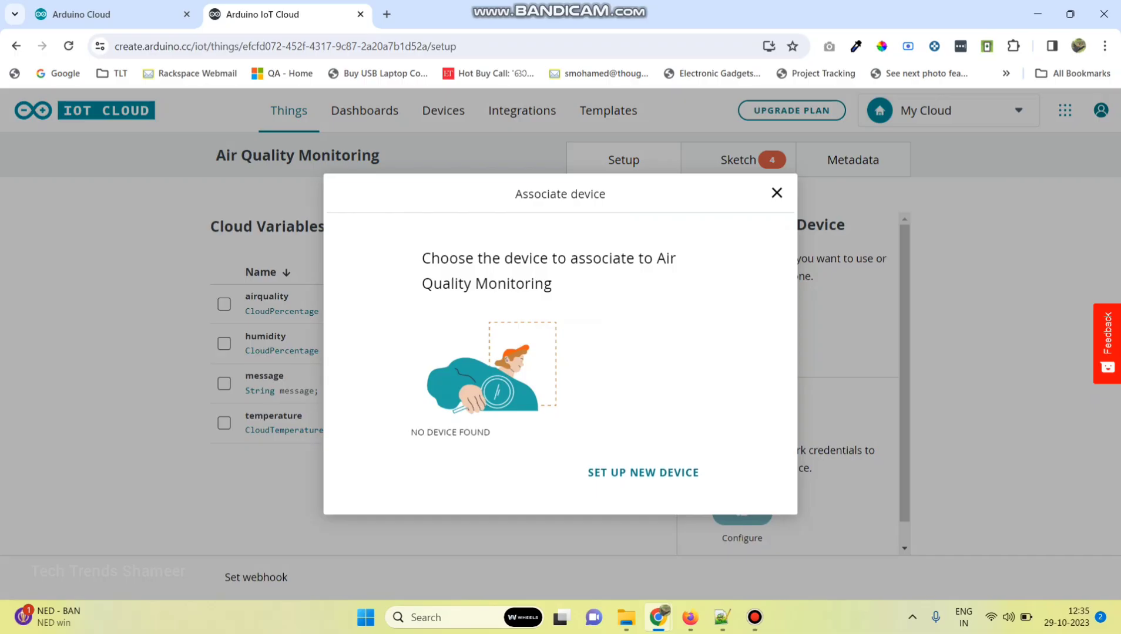
left_click(643, 473)
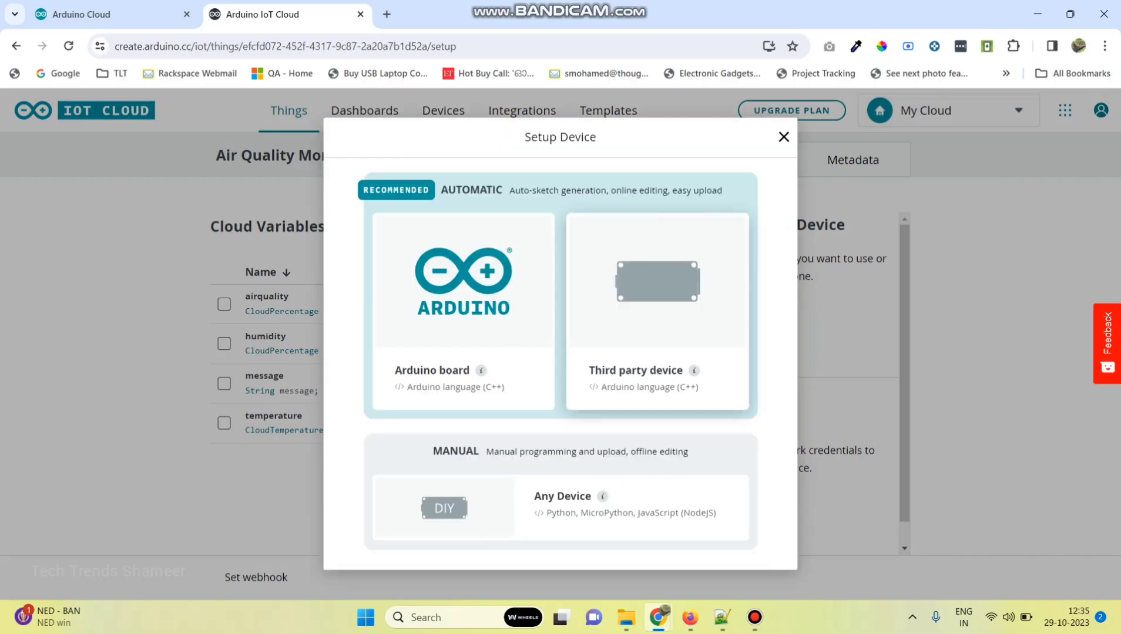
left_click(657, 317)
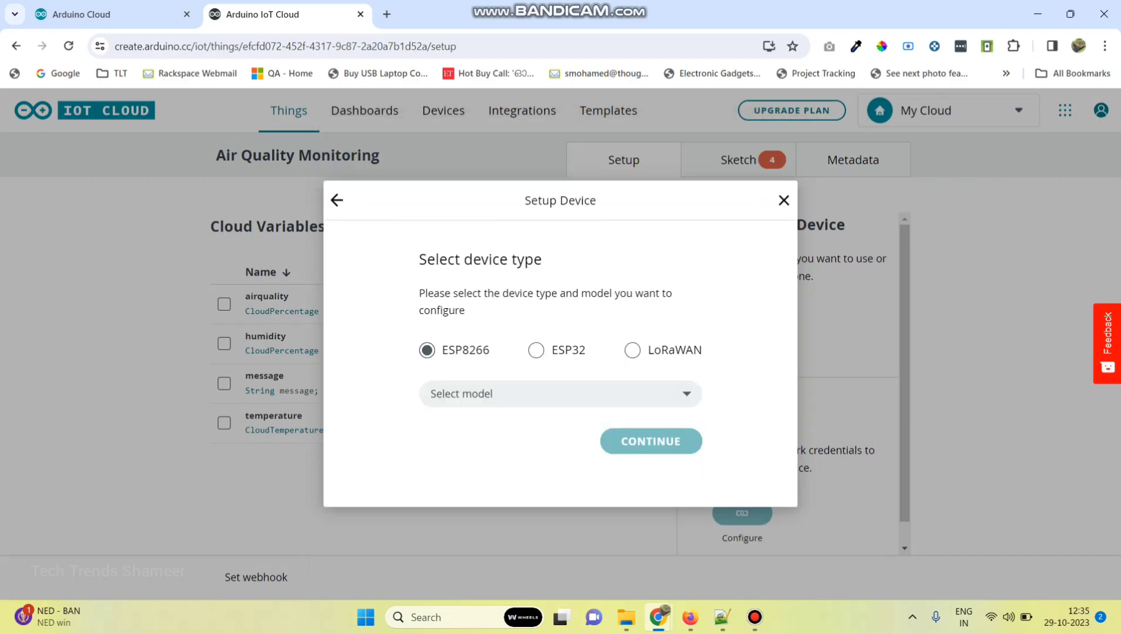
left_click(558, 393)
scroll(528, 455, "down", 1)
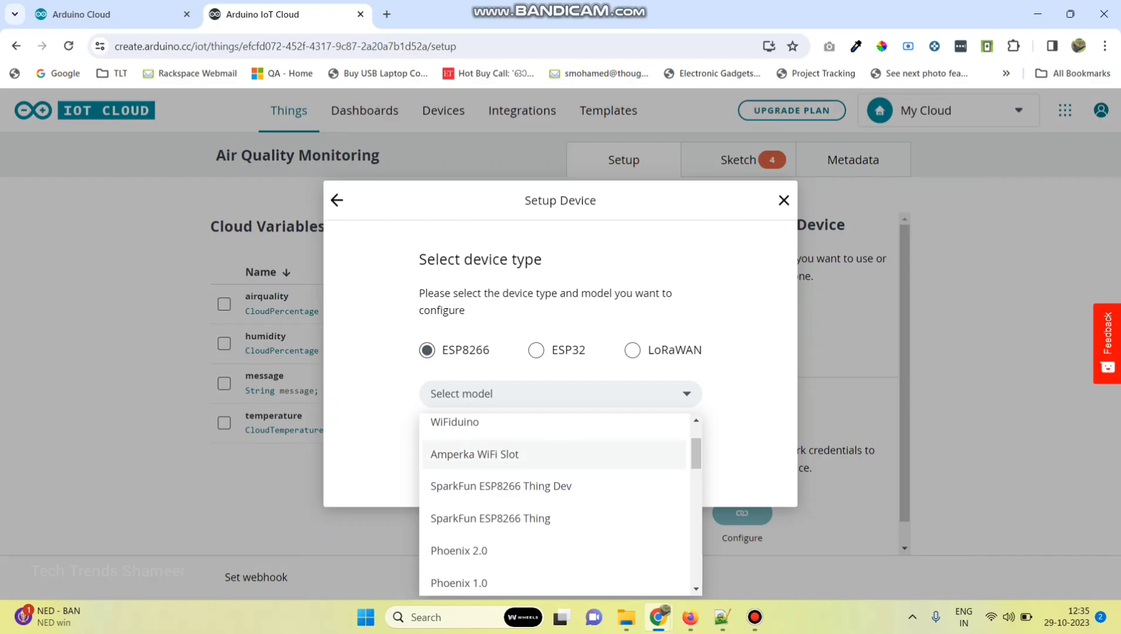
type("nodem")
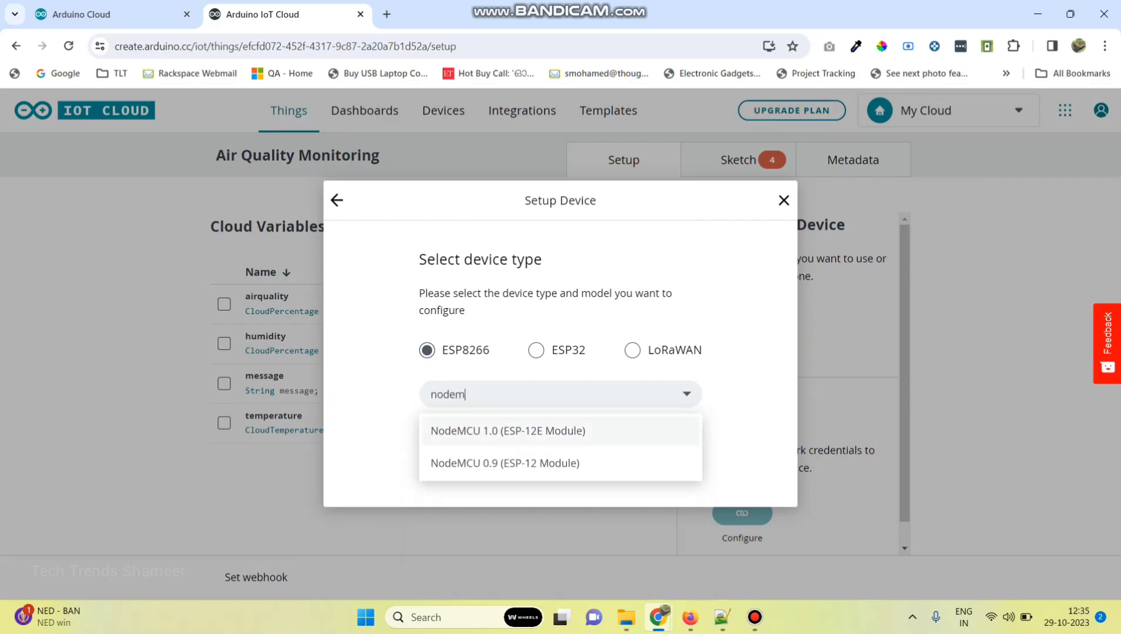
key("Return")
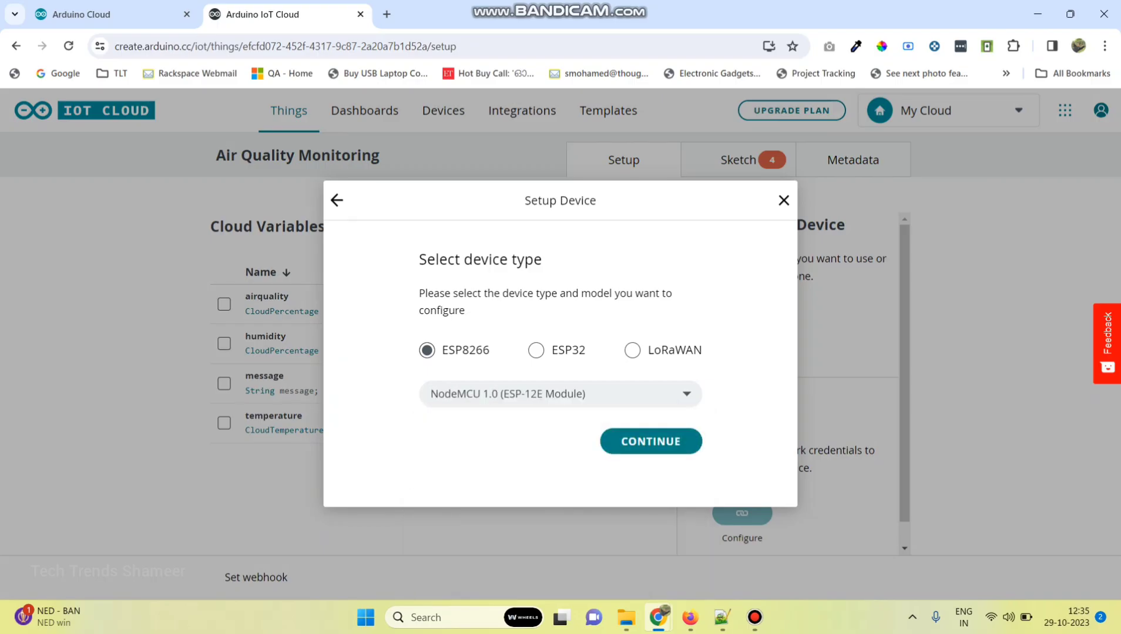
left_click(650, 441)
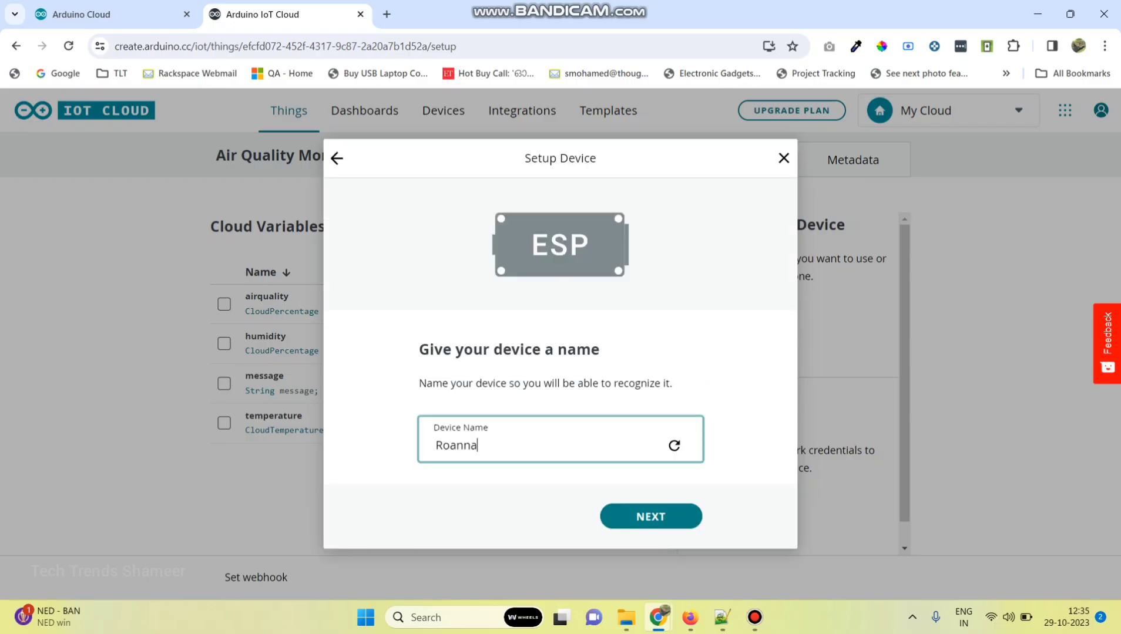
Name the new device MyNodeMcu and proceed to its credentials
key("ctrl+a")
type("MyNodeMcu")
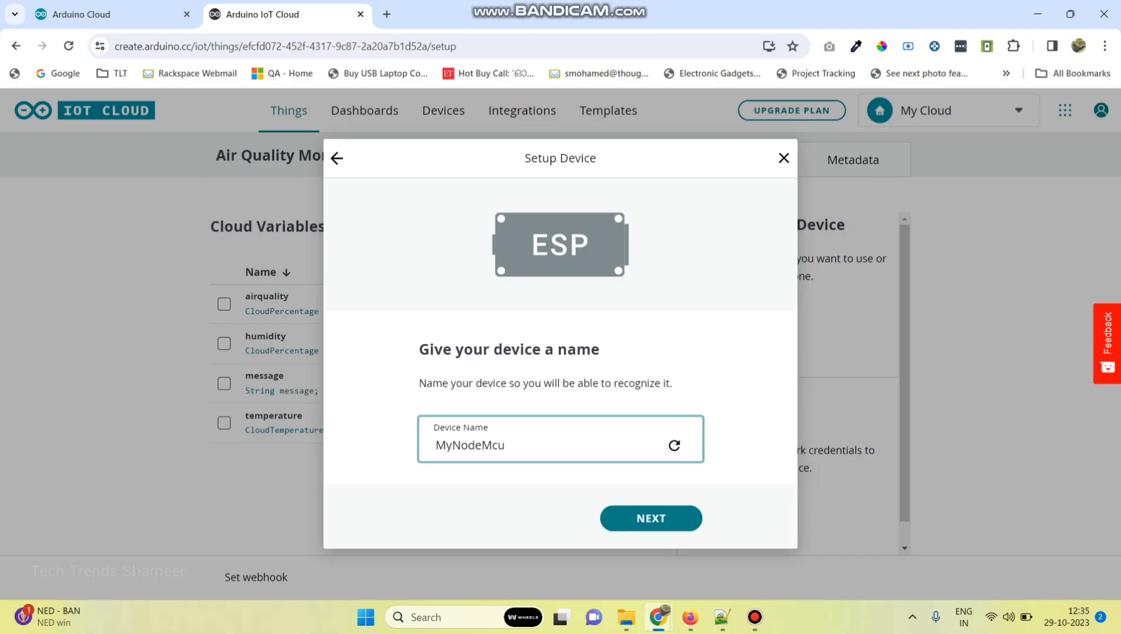
left_click(651, 516)
Save the device credentials PDF to Downloads as Arduino Device Secret Key (1).pdf and open it in a separate browser tab
scroll(558, 365, "down", 3)
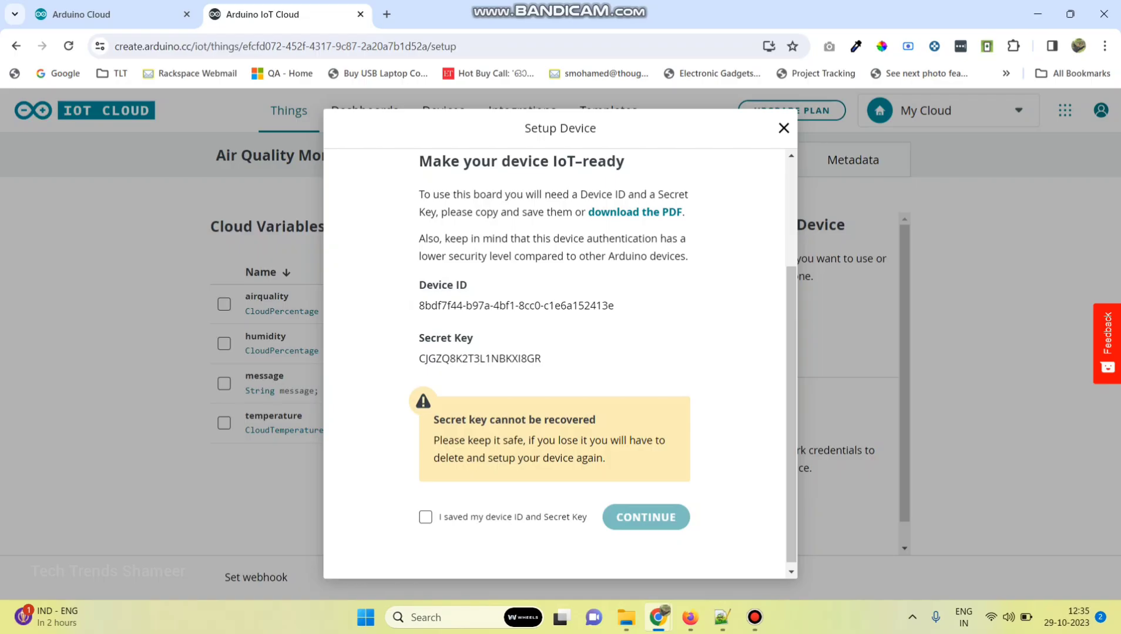
left_click(635, 212)
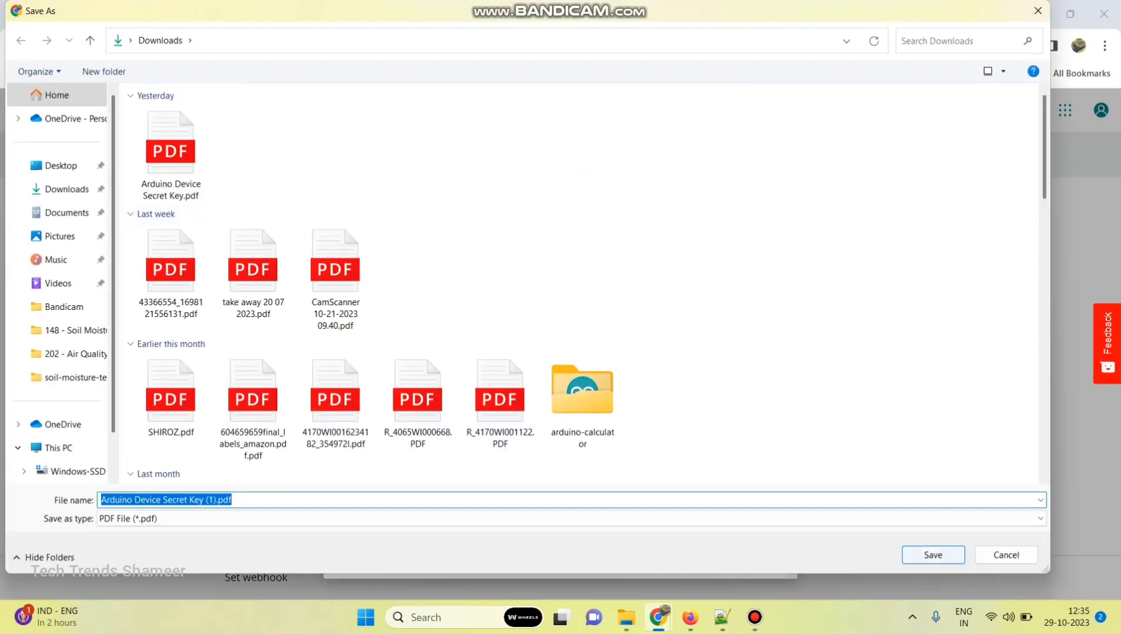
left_click(932, 555)
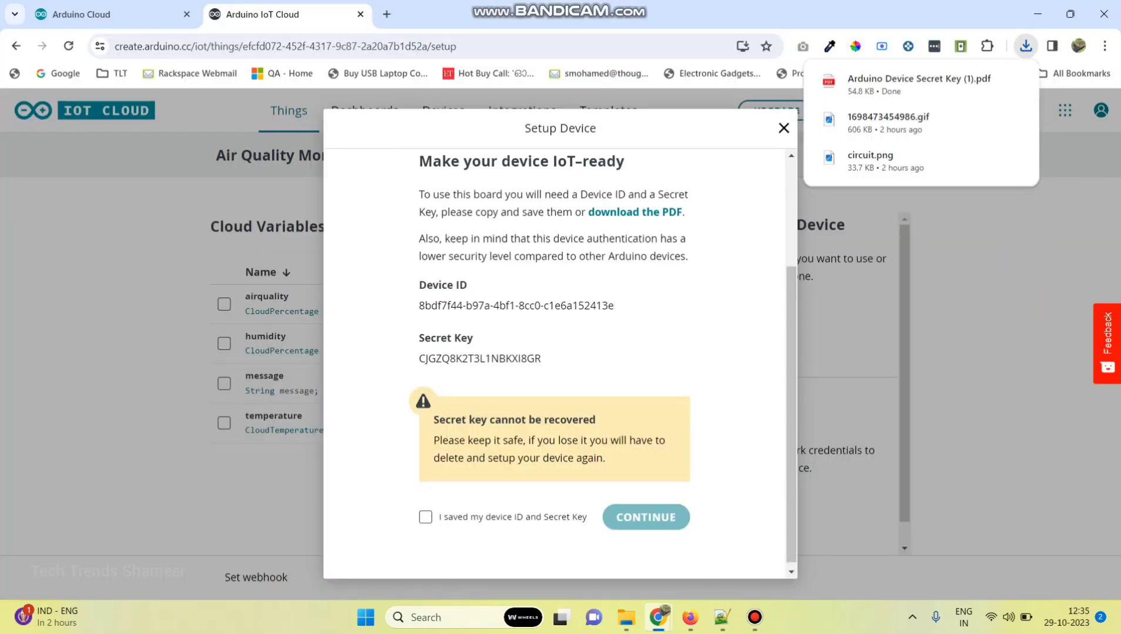
left_click(908, 84)
left_click(282, 15)
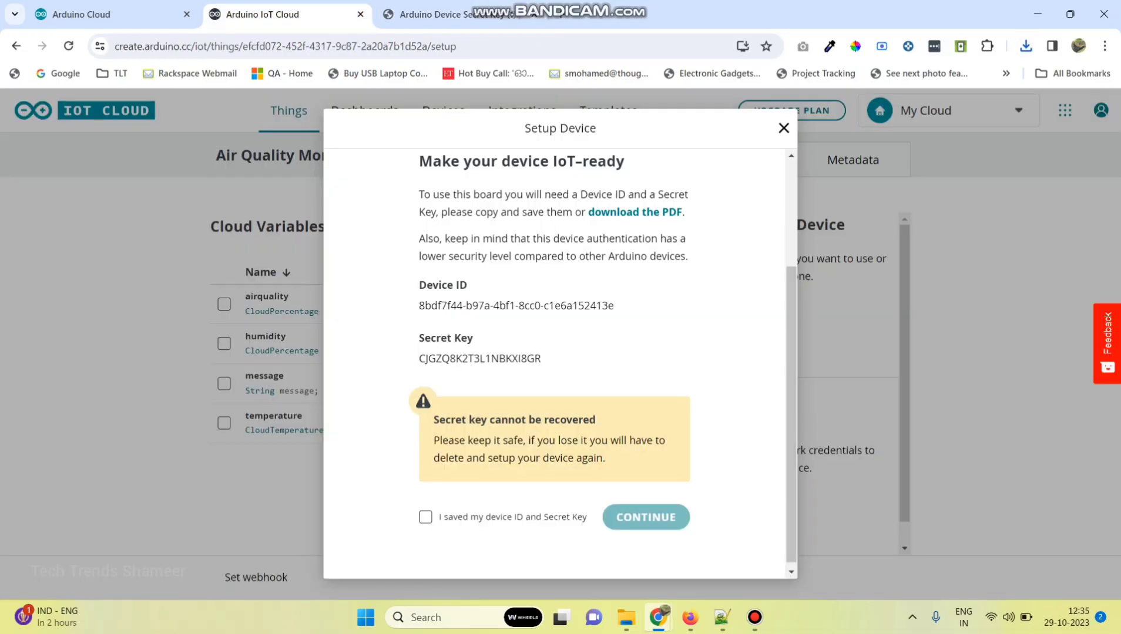
Confirm that the device ID and Secret Key are saved and finish the device setup
left_click(426, 518)
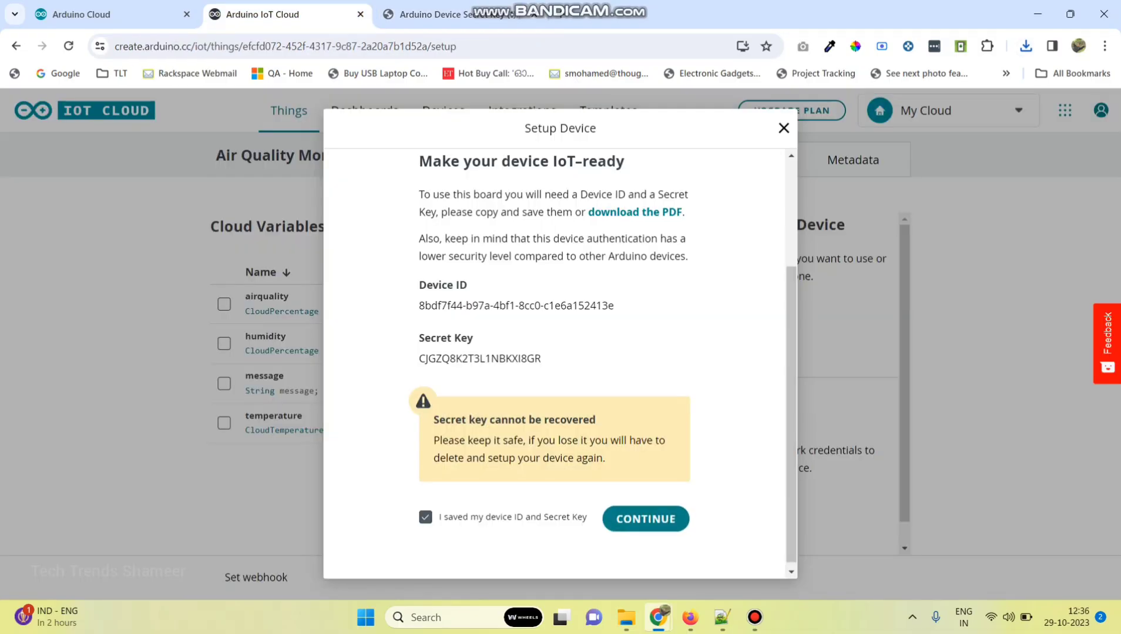
left_click(646, 517)
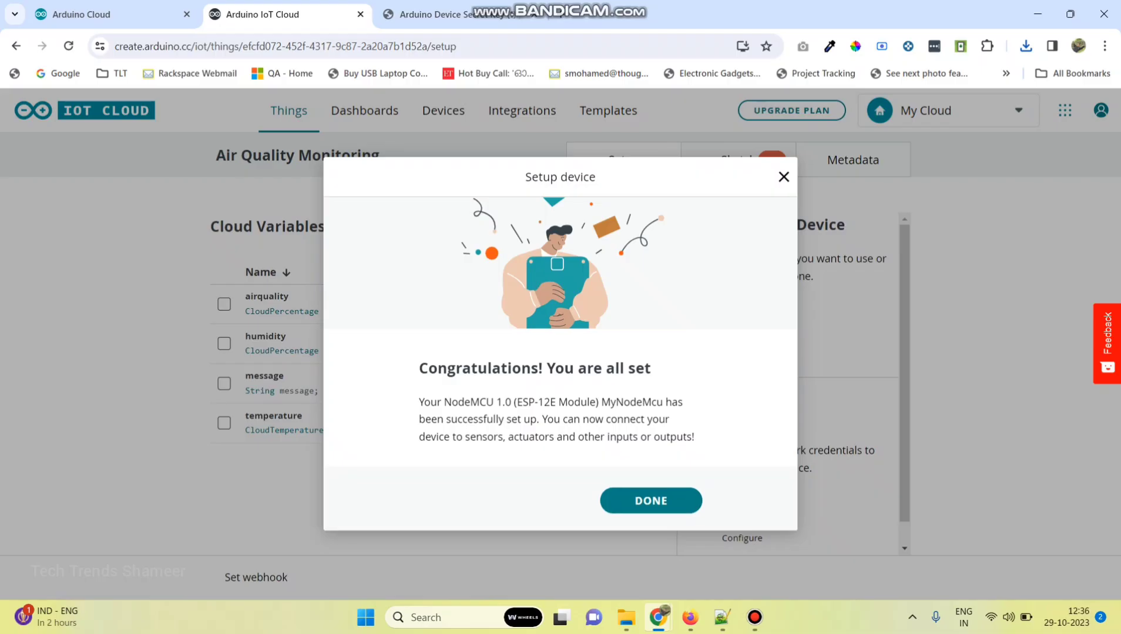
left_click(650, 498)
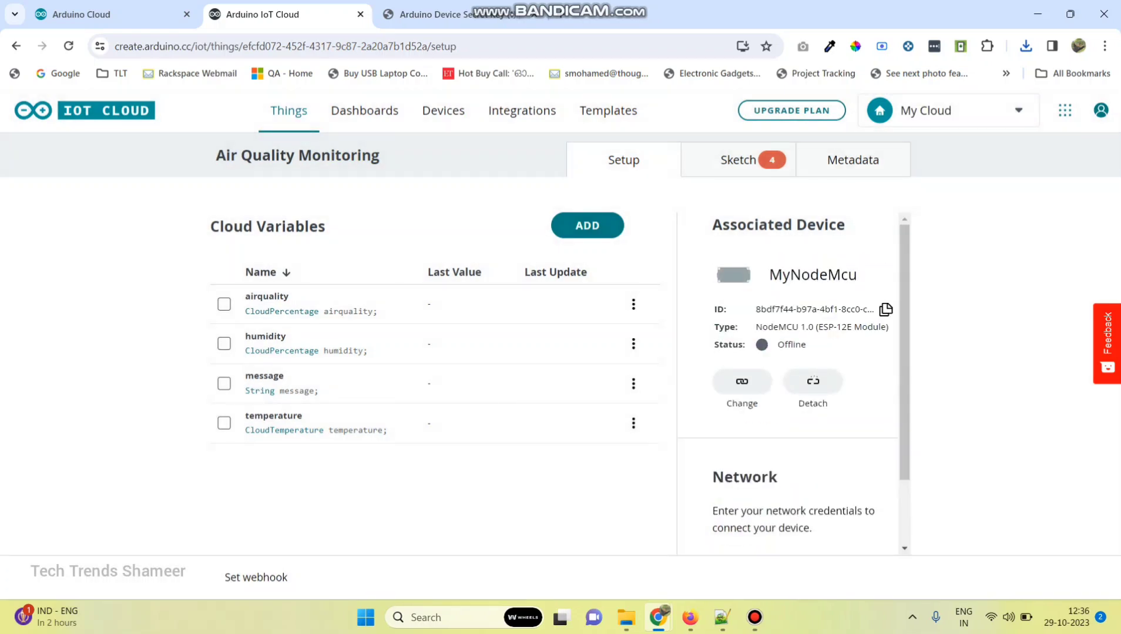
Open the Thing's network configuration and copy the device's secret key from the downloaded PDF
scroll(788, 382, "down", 1)
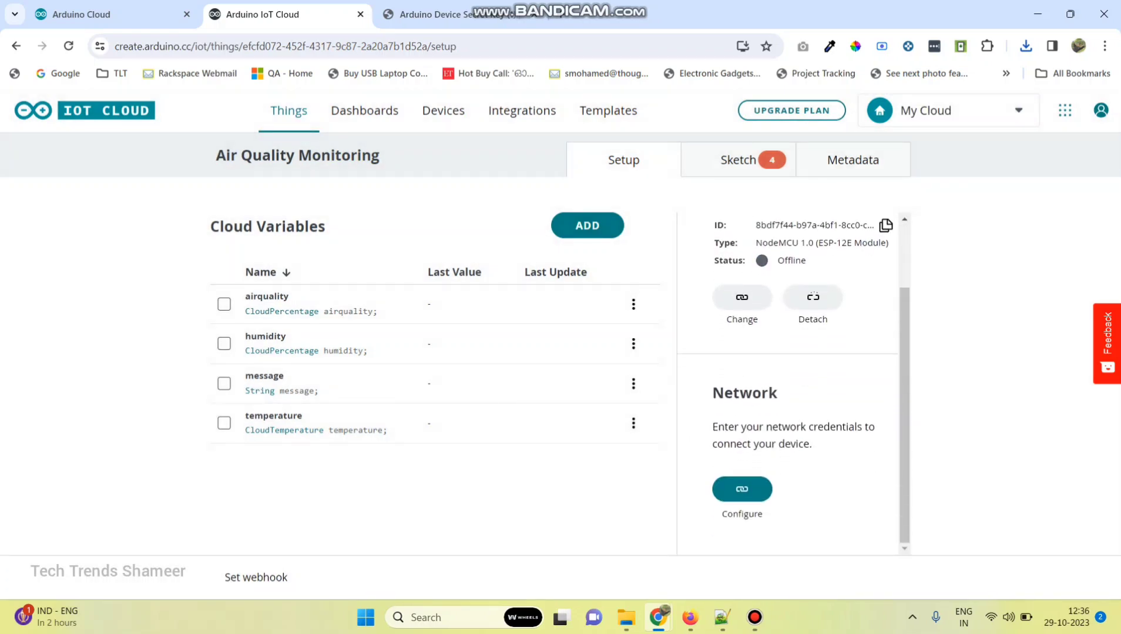
left_click(742, 489)
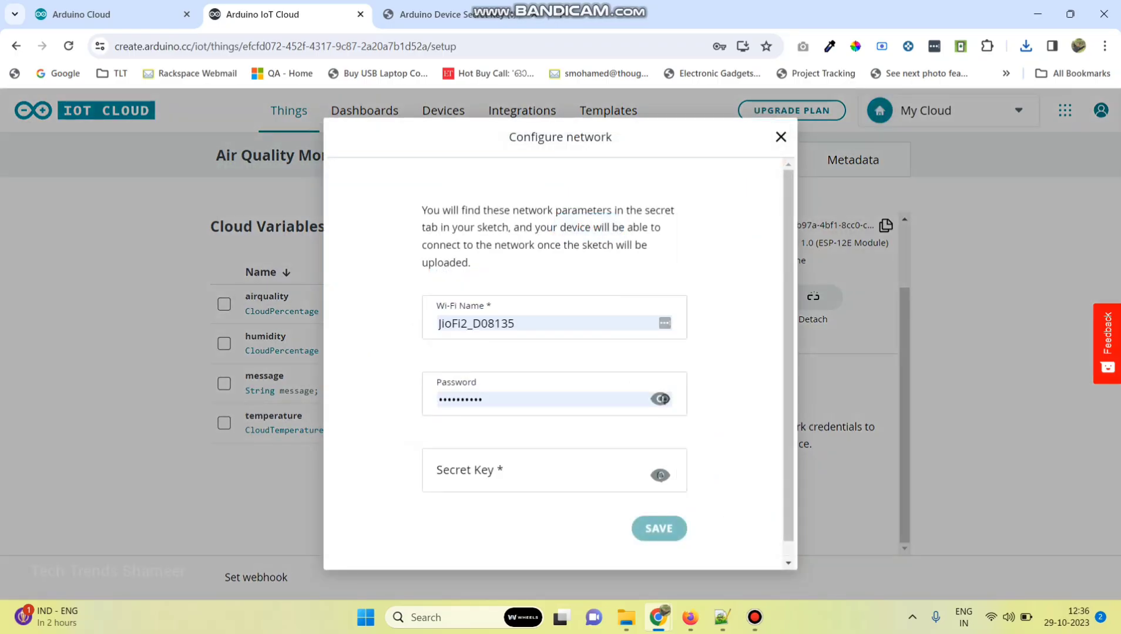
left_click(525, 473)
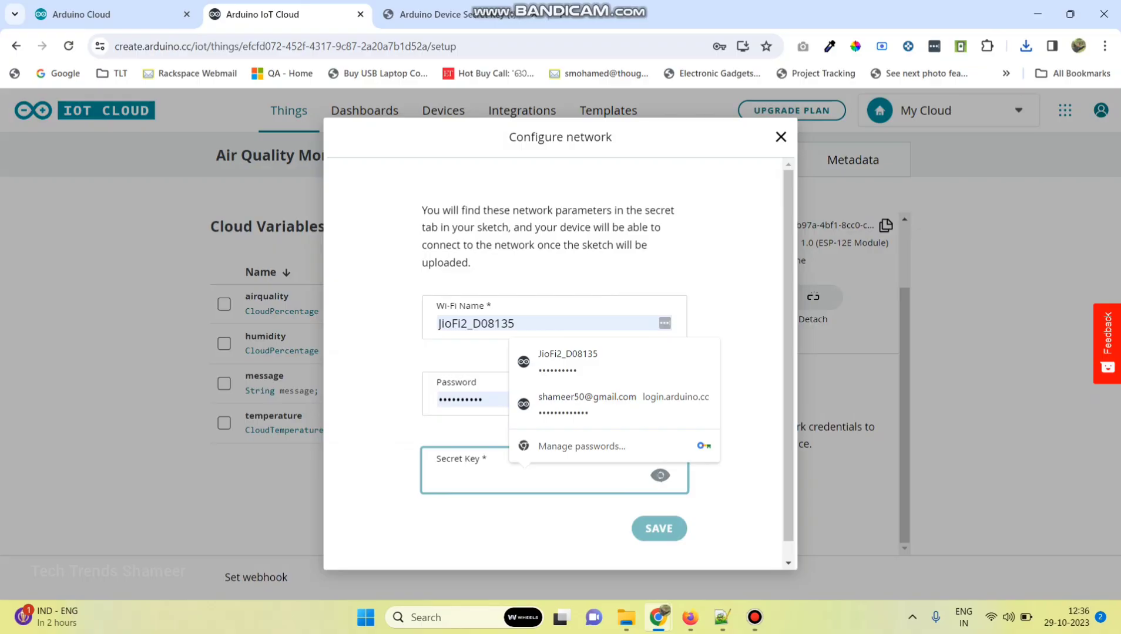
left_click(376, 411)
left_click(450, 14)
scroll(663, 365, "down", 1)
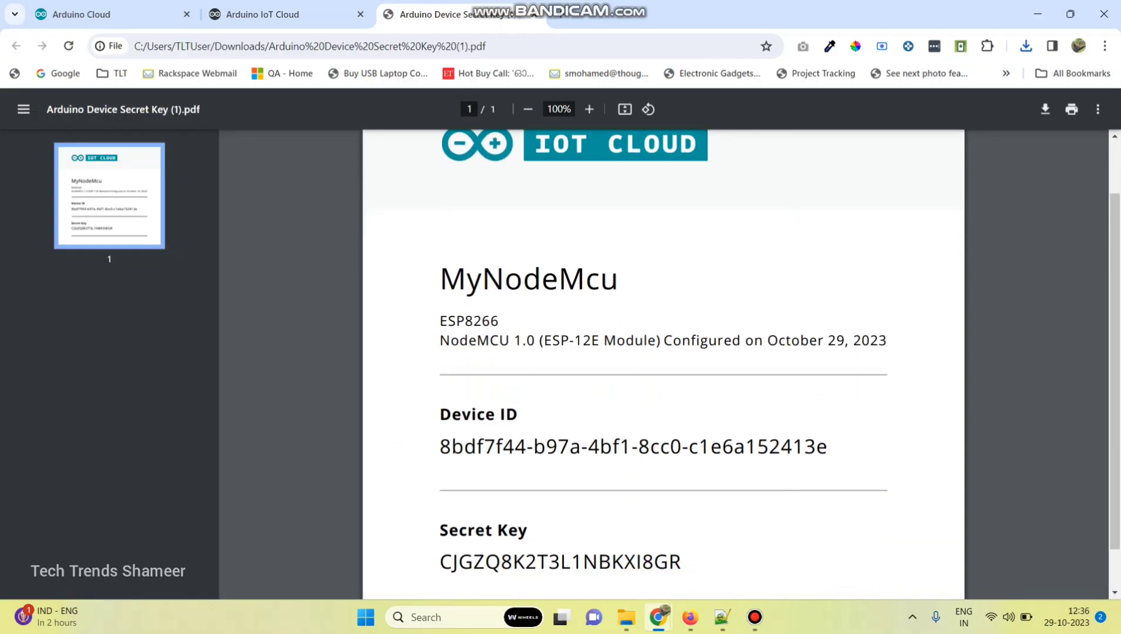
scroll(441, 499, "down", 1)
left_click_drag(441, 499, 682, 499)
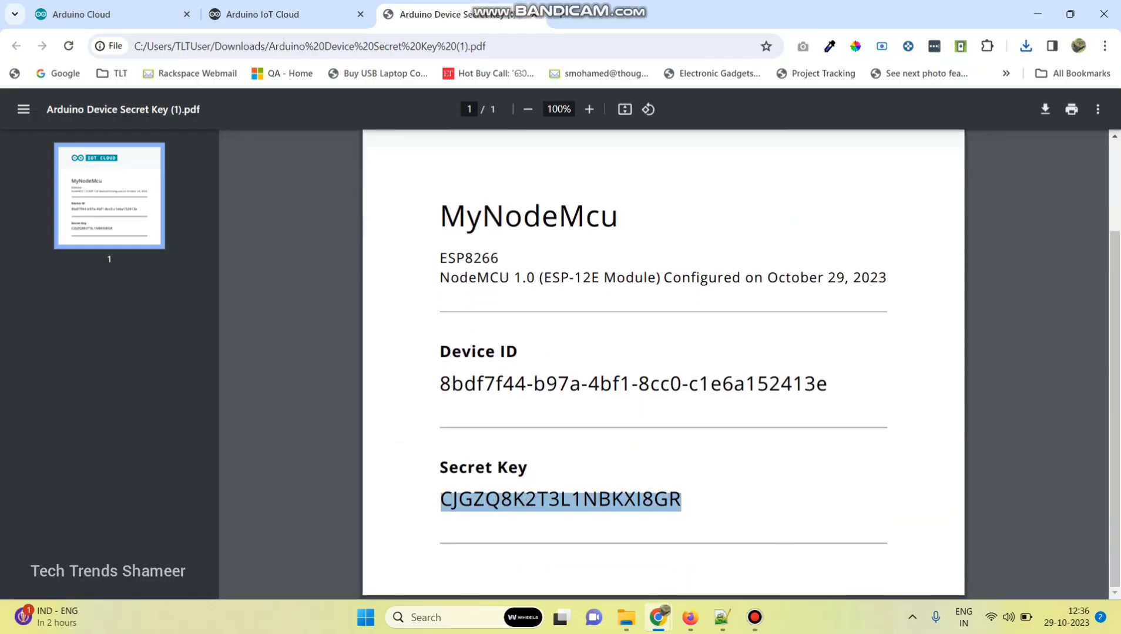
Paste the secret key into the Secret Key field and save the network configuration, declining the browser's password update
key("ctrl+shift+Tab")
left_click(470, 474)
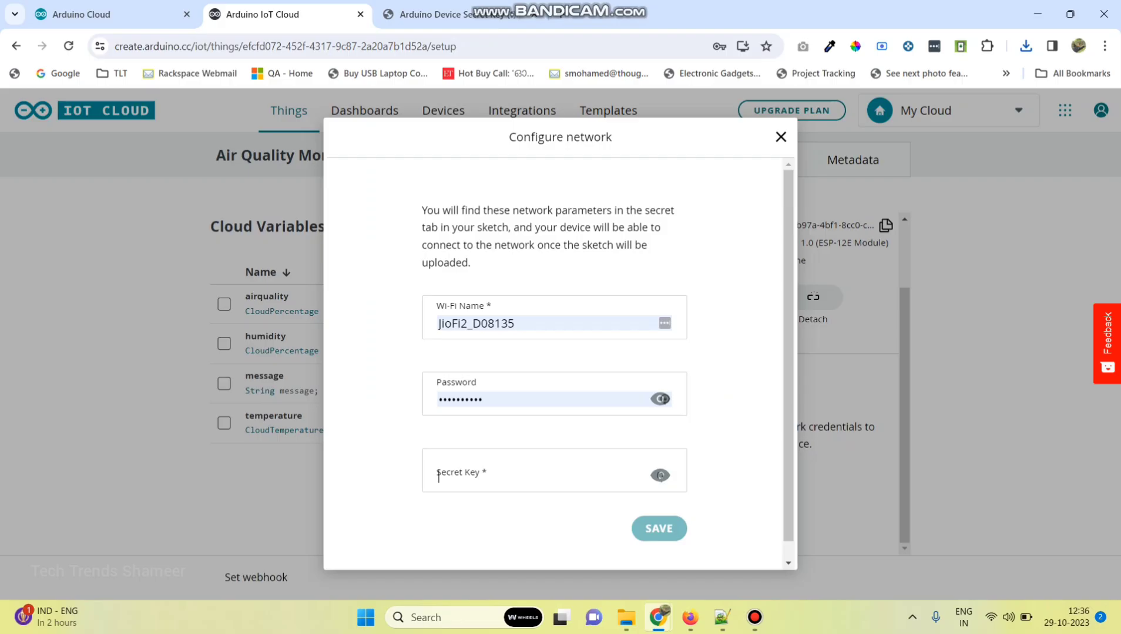
key("ctrl+v")
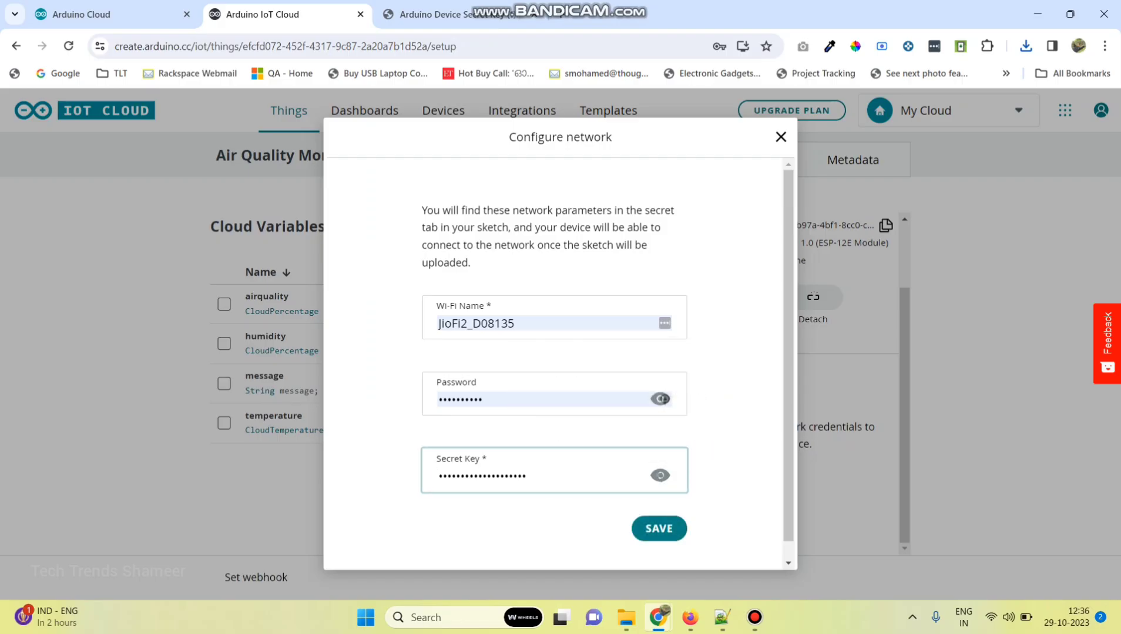
left_click(651, 530)
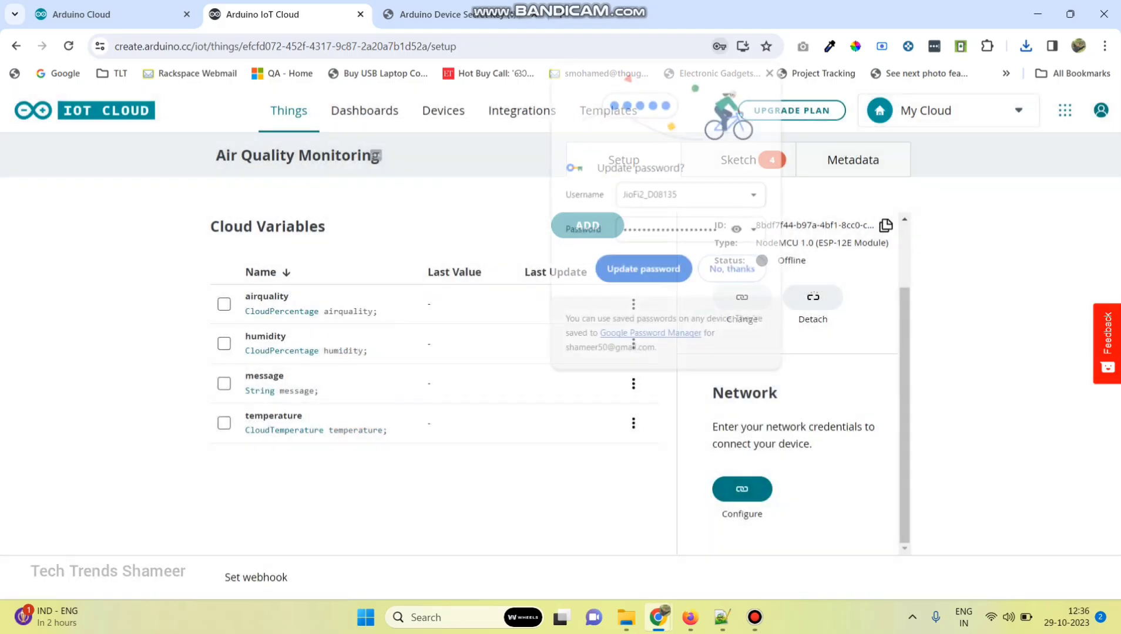
left_click(734, 270)
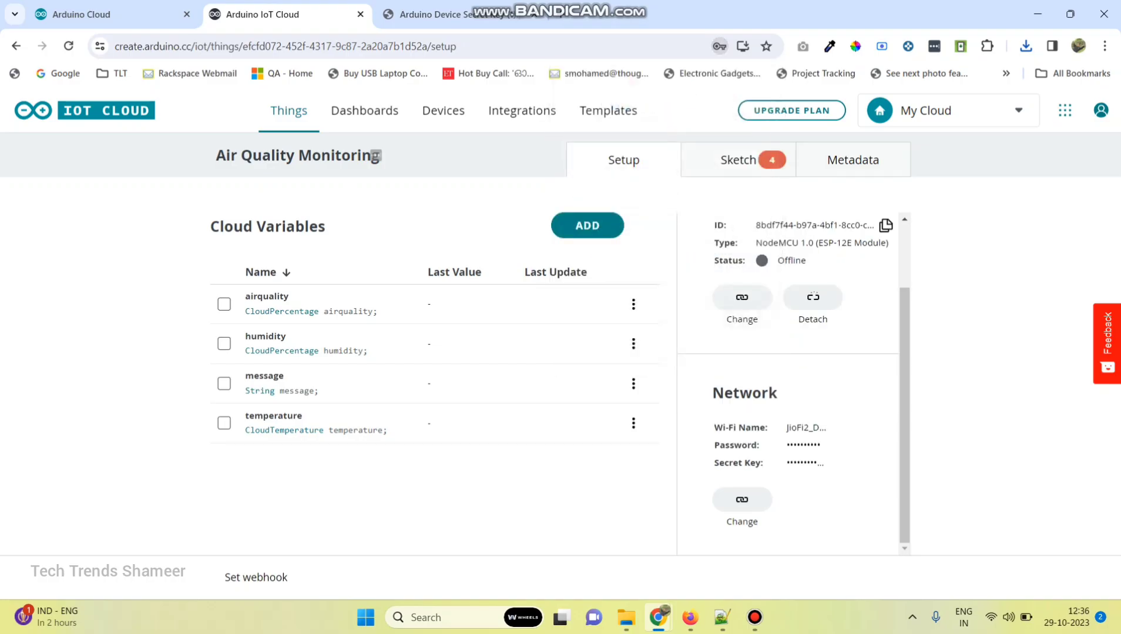
Build a new dashboard and name it Air Quality Monitoring
scroll(736, 282, "up", 1)
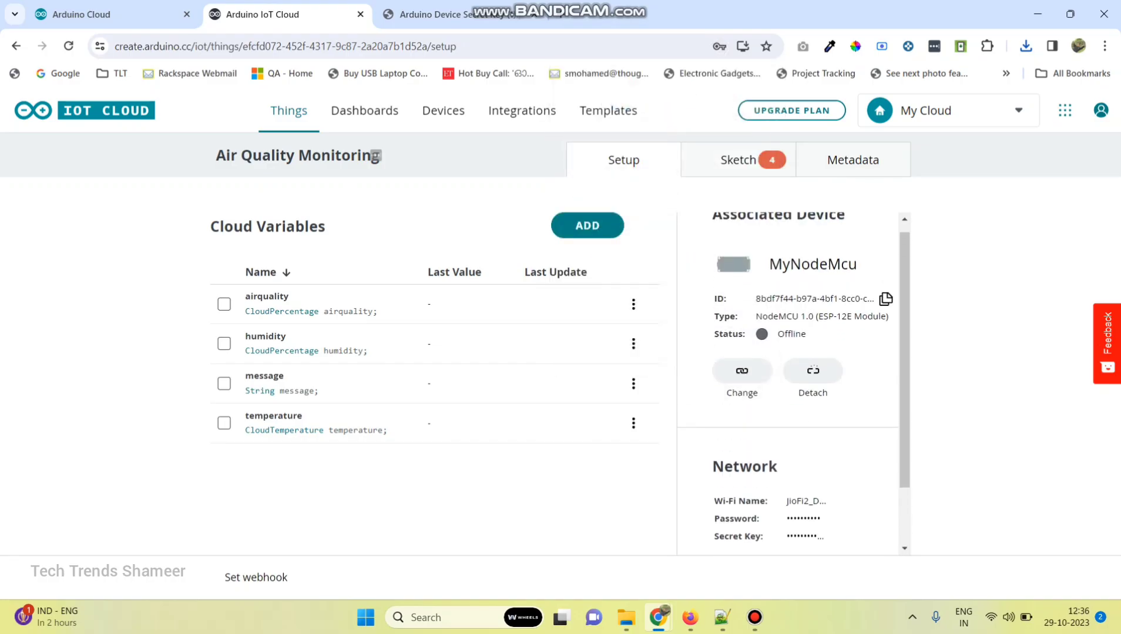
left_click(364, 110)
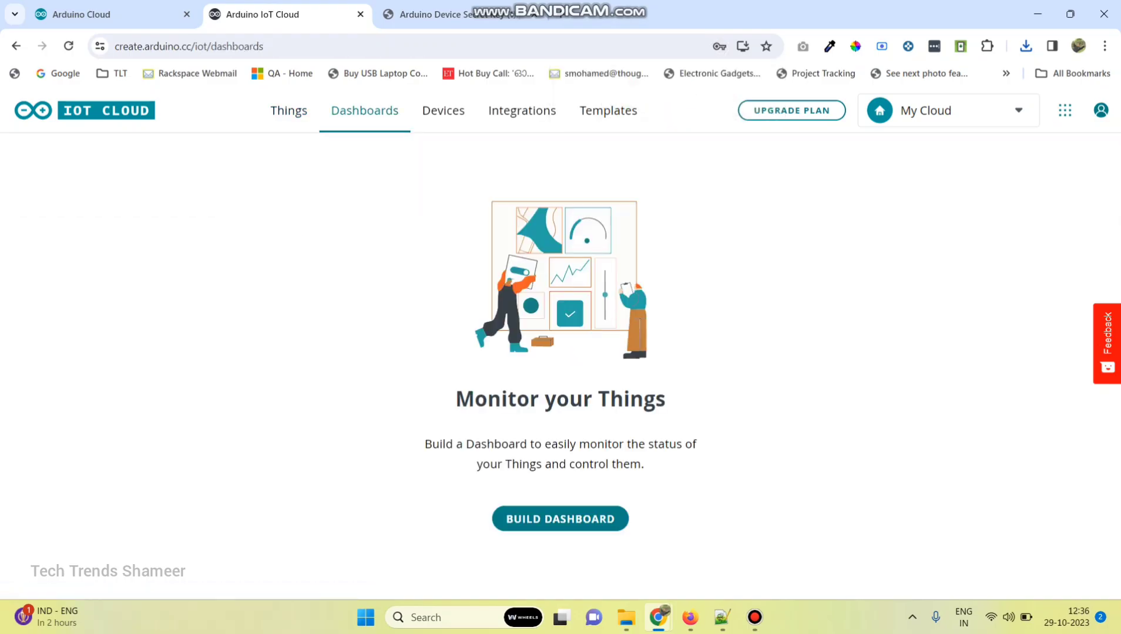
left_click(560, 521)
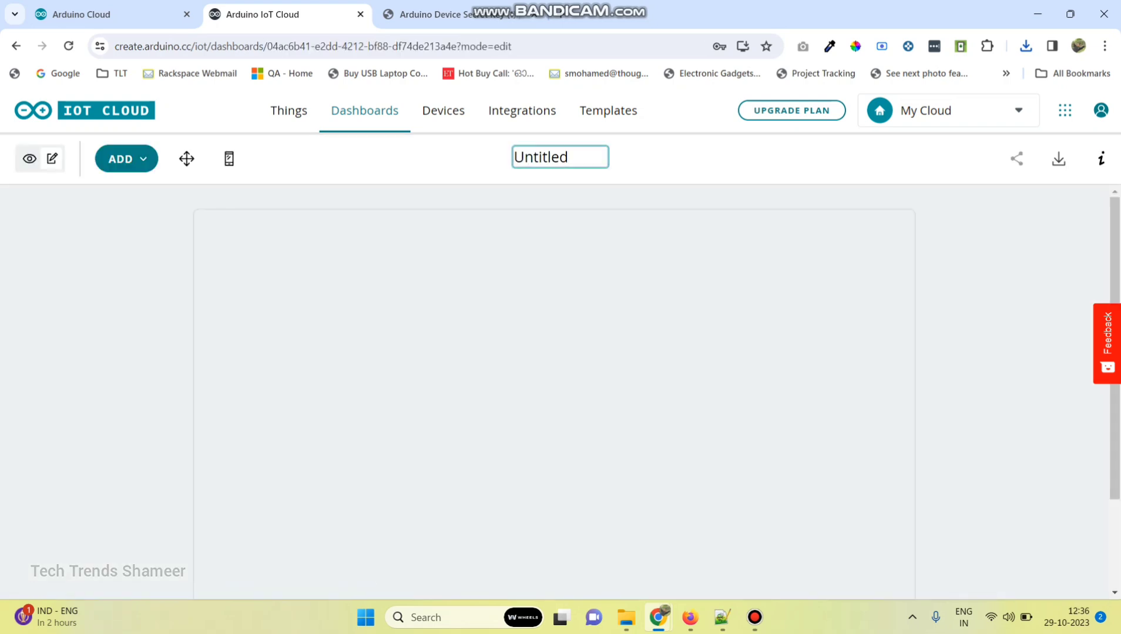
double_click(533, 157)
type("Air Quality M")
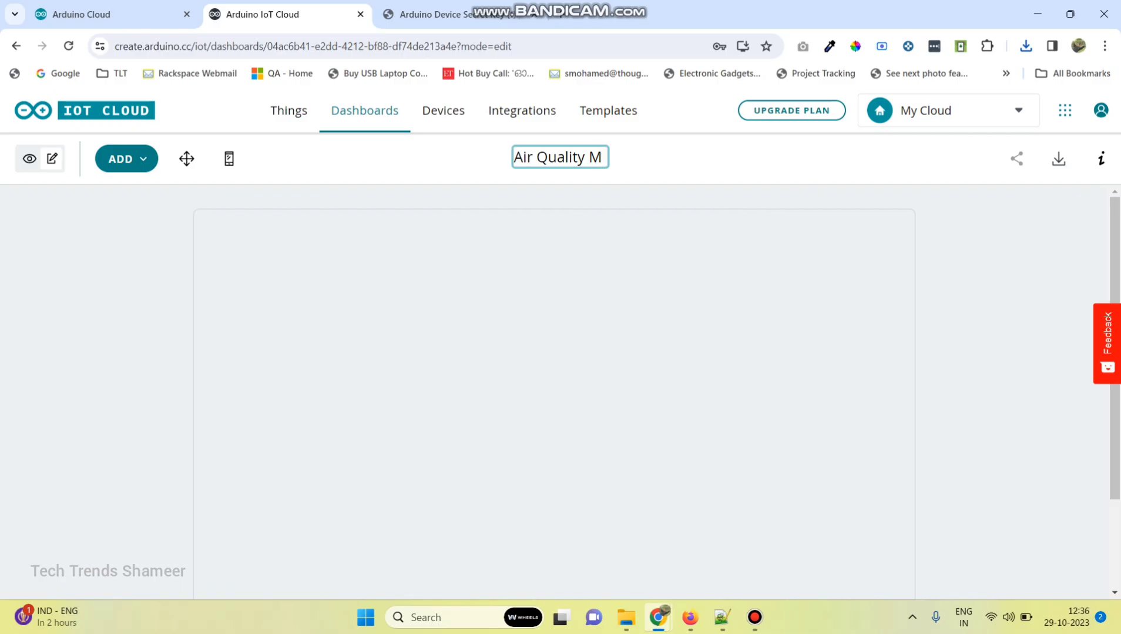
type("onitoring")
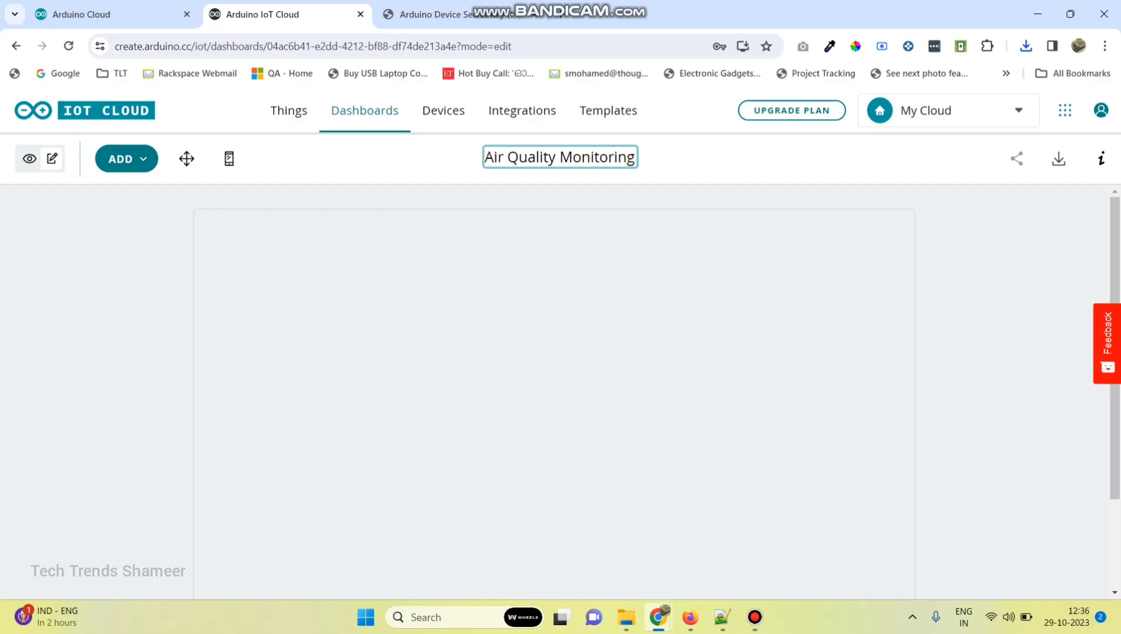
key("Return")
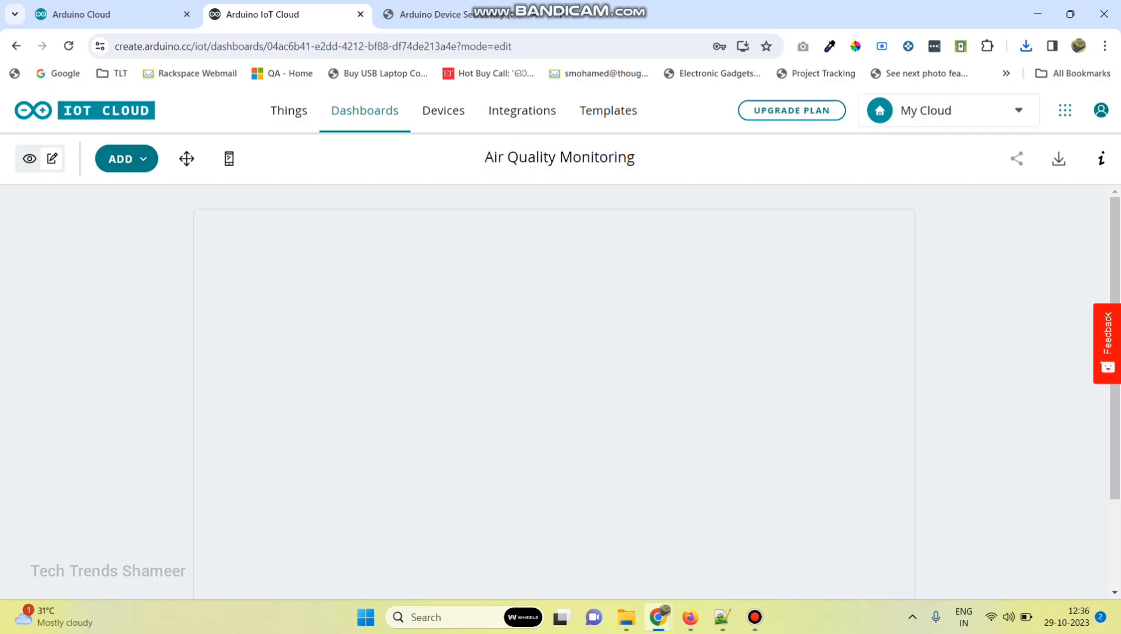
Add a Gauge widget to the dashboard and name it Temperatyre
left_click(127, 158)
scroll(210, 435, "down", 2)
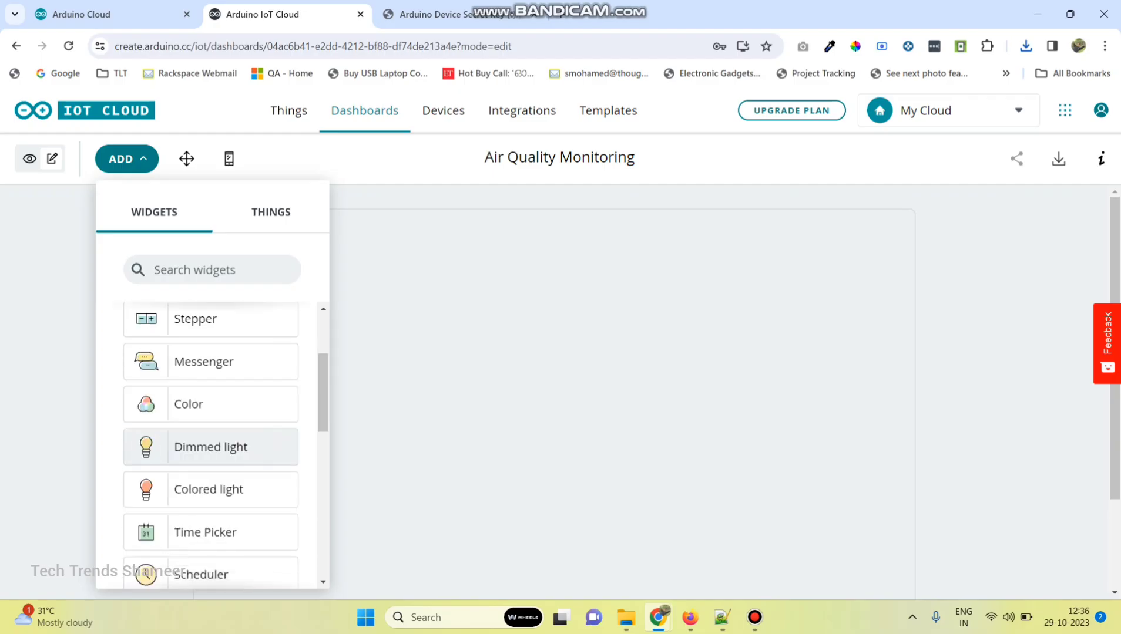
scroll(211, 440, "down", 6)
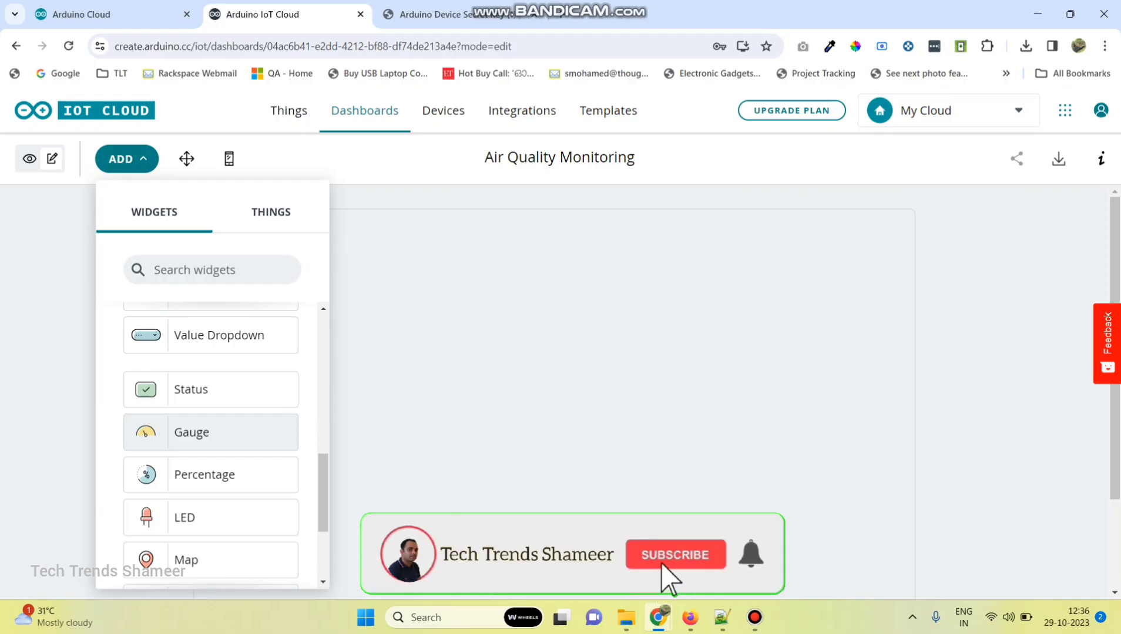
left_click(210, 432)
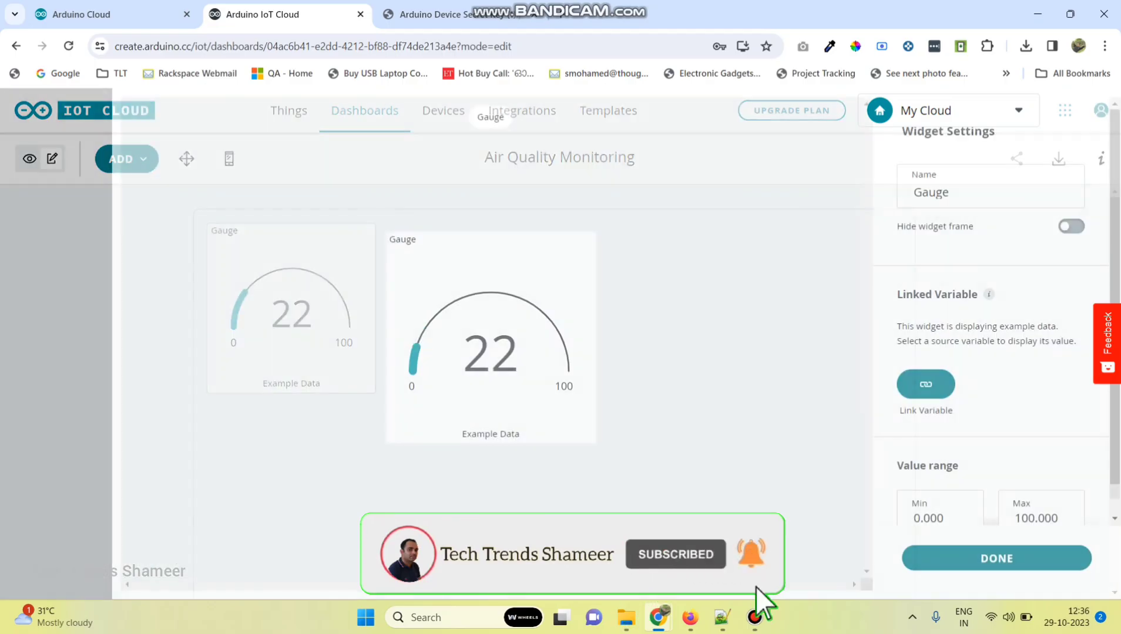
double_click(935, 192)
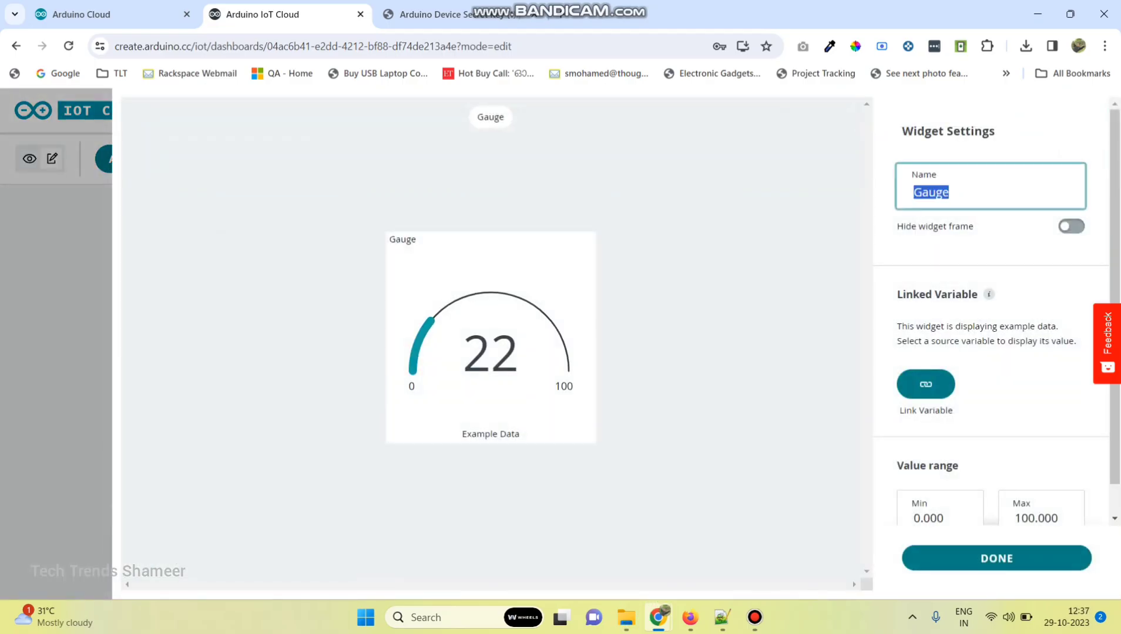
type("Temperatyre")
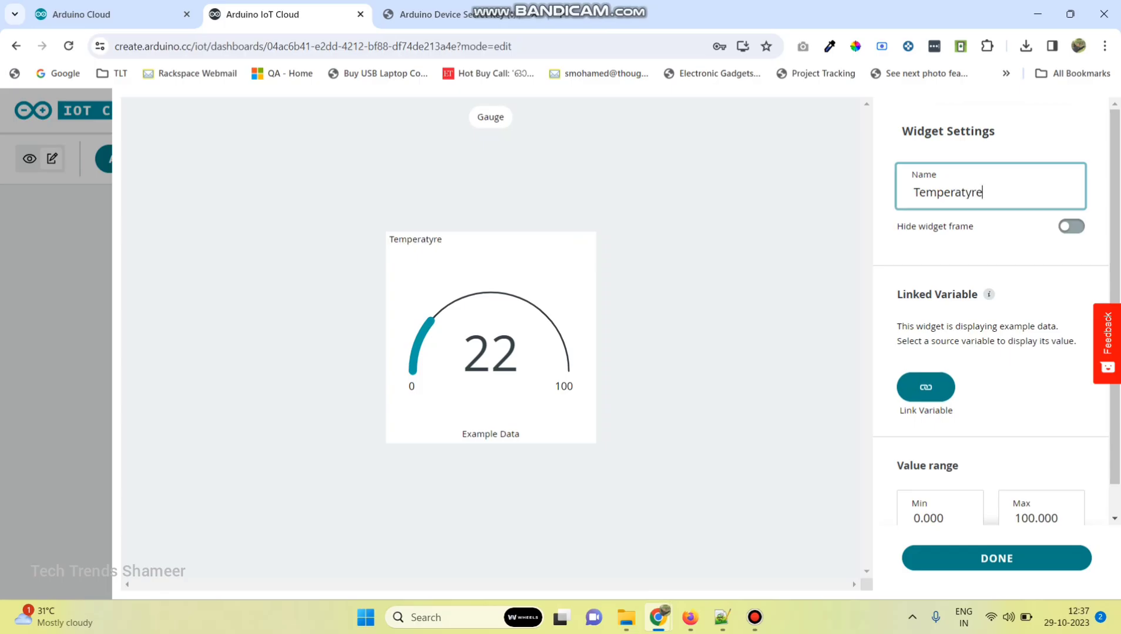
Link the new gauge to the temperature variable of the Air Quality Monitoring Thing and finish its settings
left_click(926, 384)
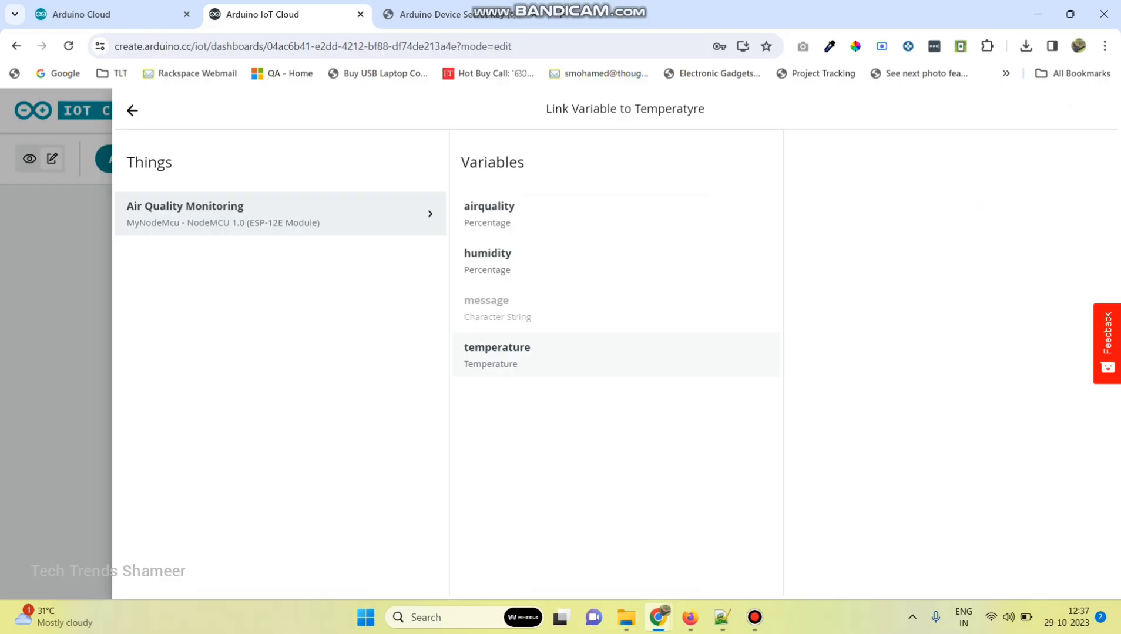
left_click(511, 355)
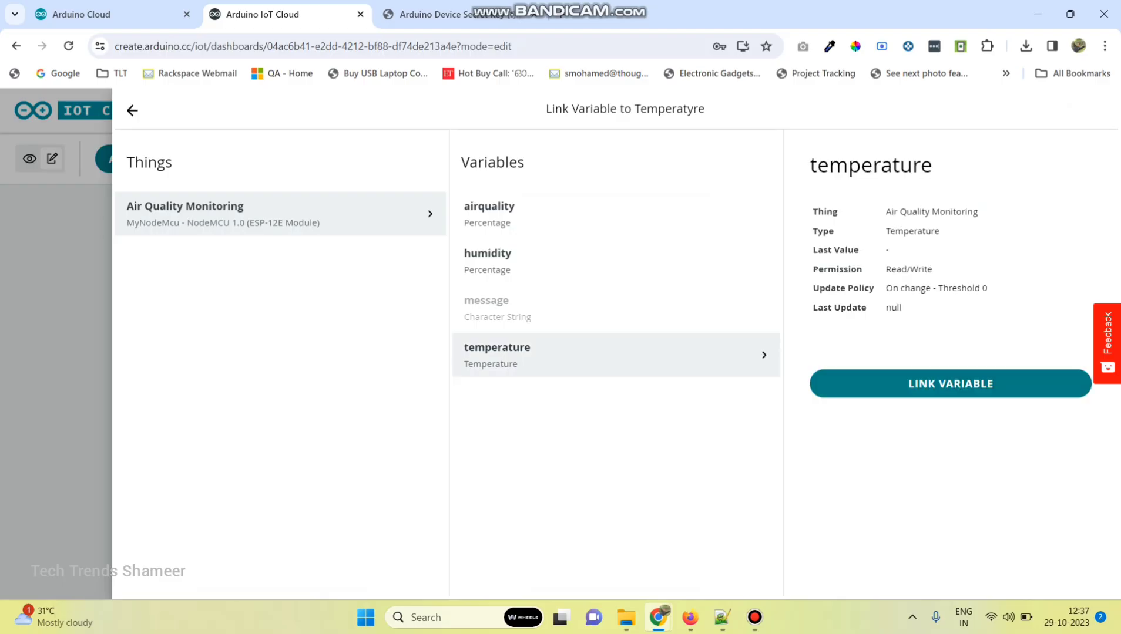
left_click(950, 384)
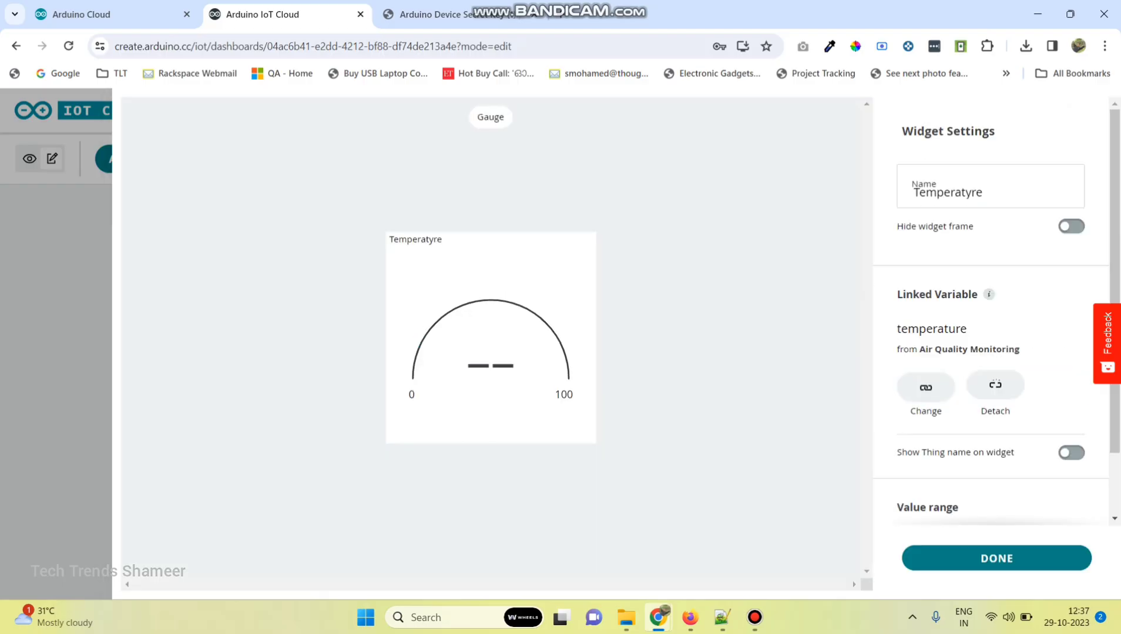
scroll(964, 383, "down", 1)
scroll(970, 375, "down", 1)
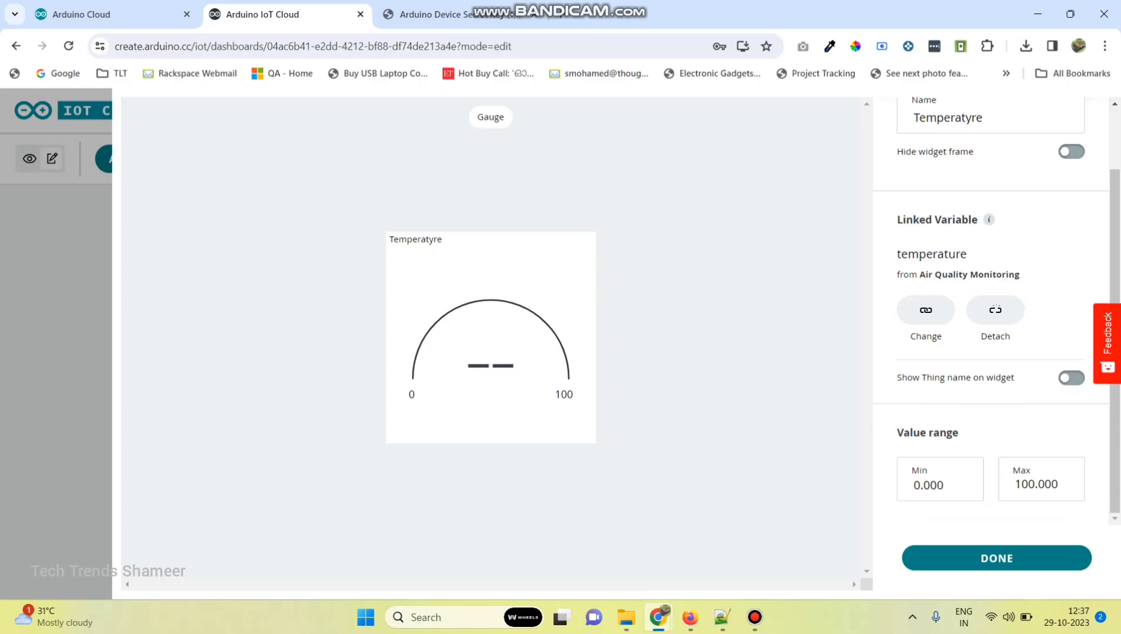
left_click(997, 559)
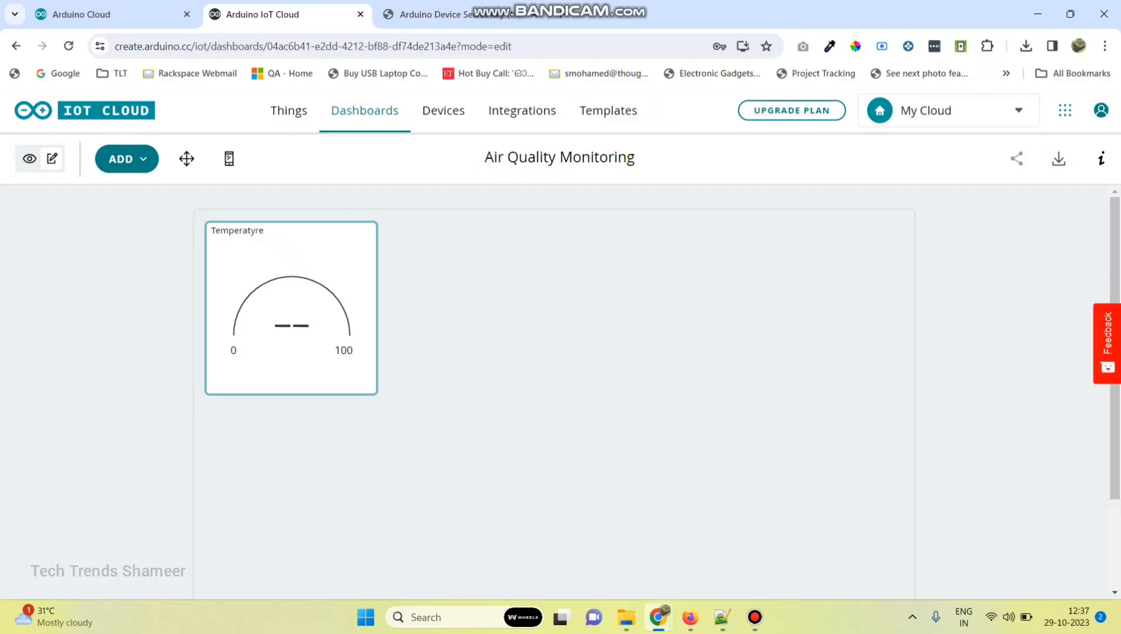
Edit the gauge's settings to correct its name to Temperature and save the change
left_click(388, 238)
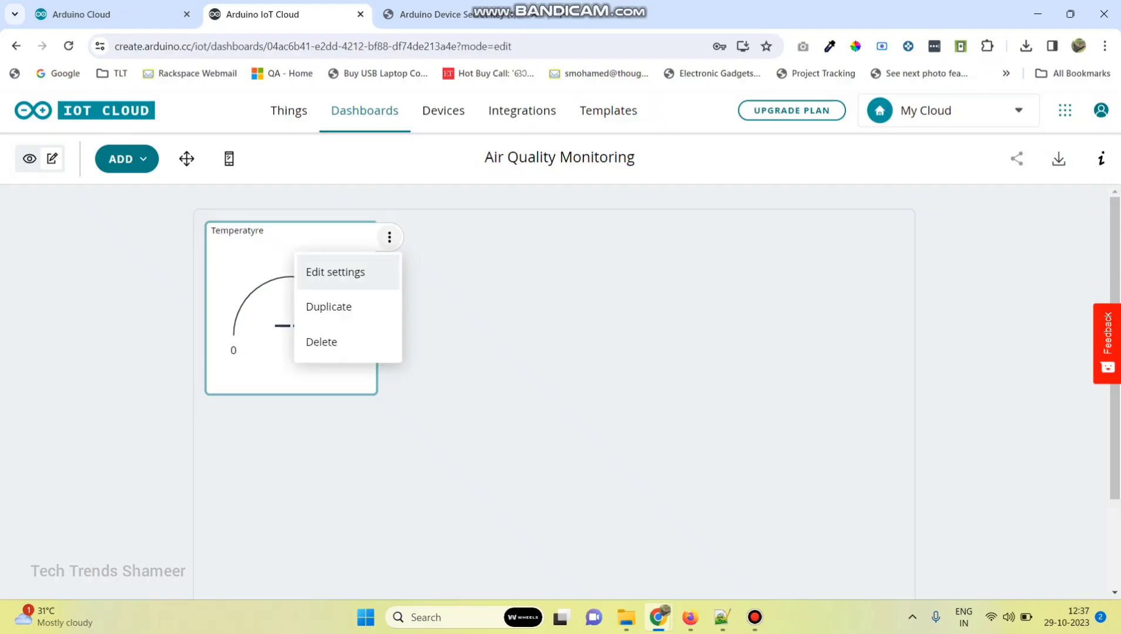
left_click(336, 270)
double_click(993, 193)
left_click(993, 192)
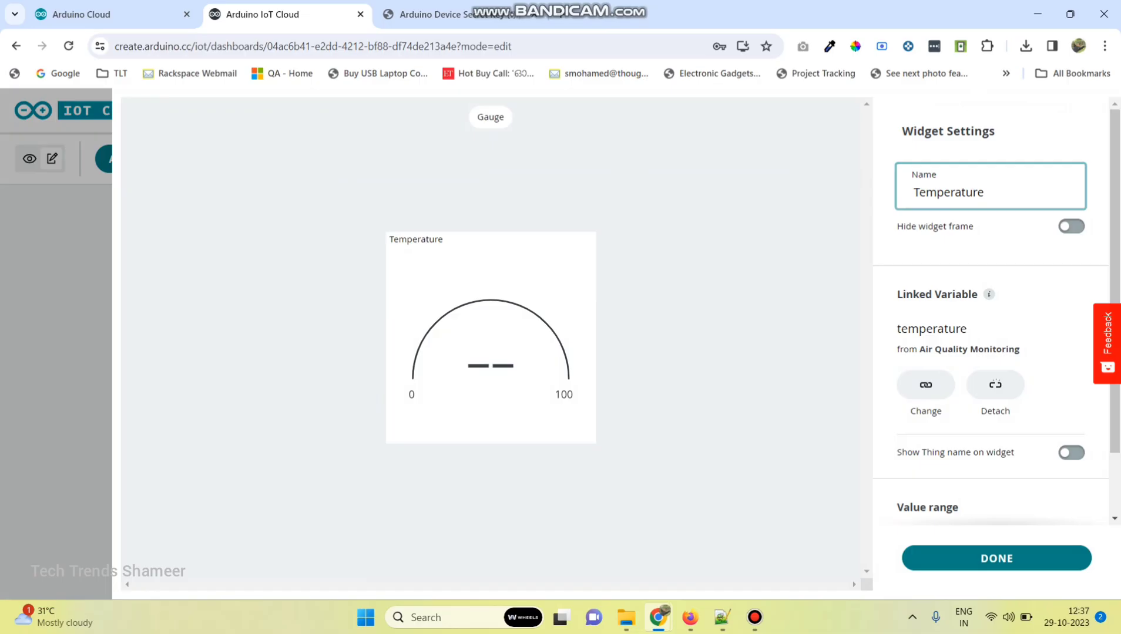
left_click(997, 558)
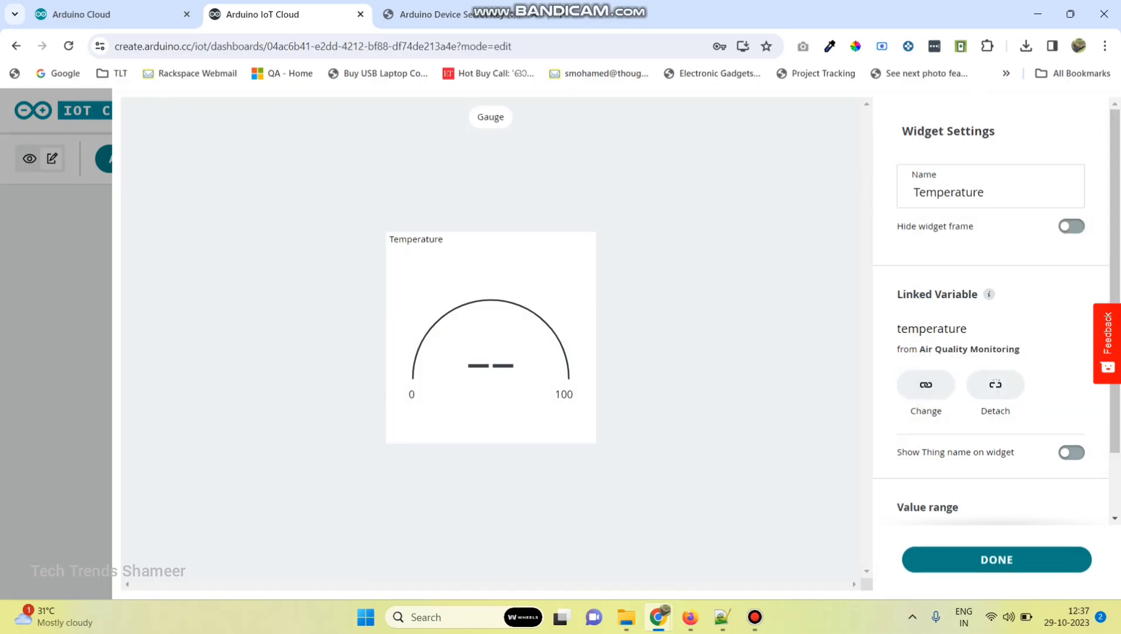
key("Return")
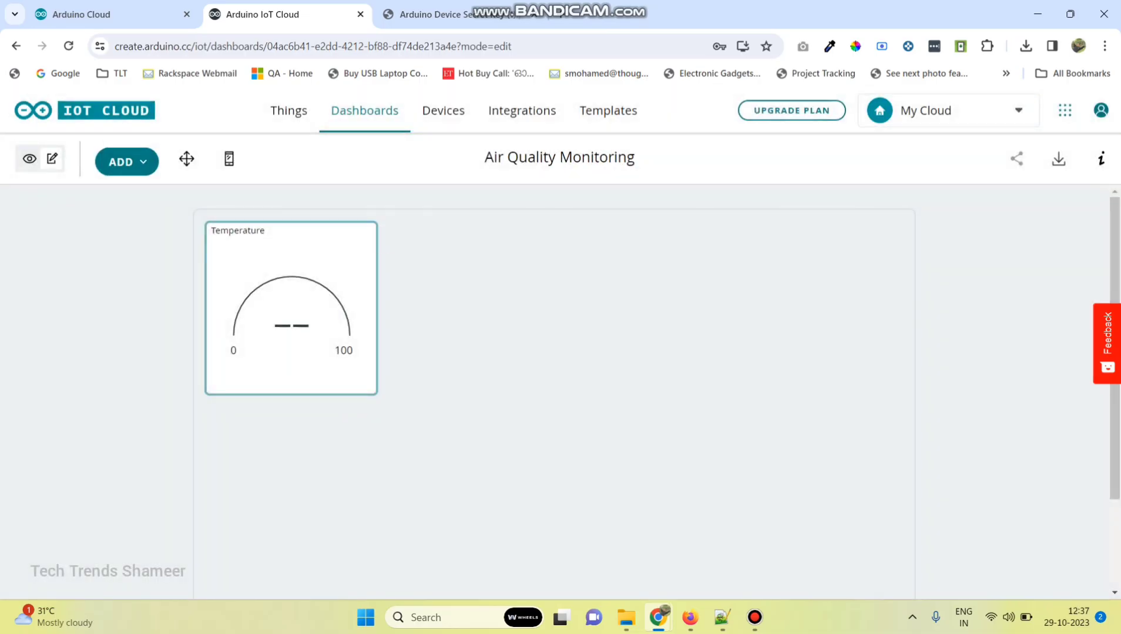
Add a second Gauge widget to the dashboard and name it Humidity
left_click(126, 161)
scroll(212, 506, "down", 6)
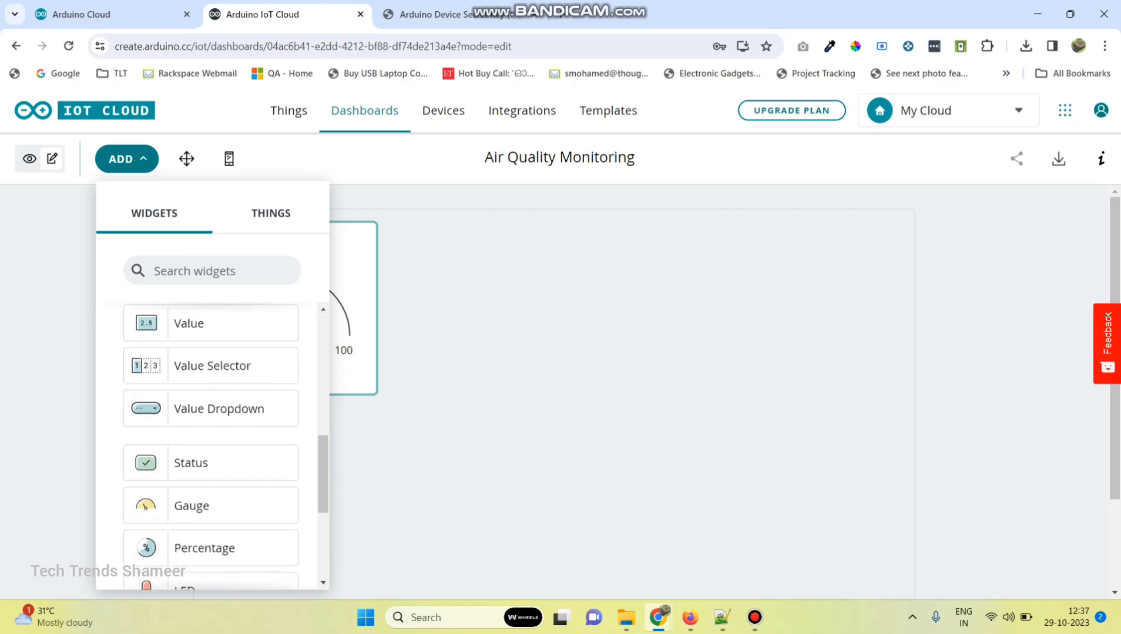
scroll(212, 434, "down", 1)
left_click(210, 433)
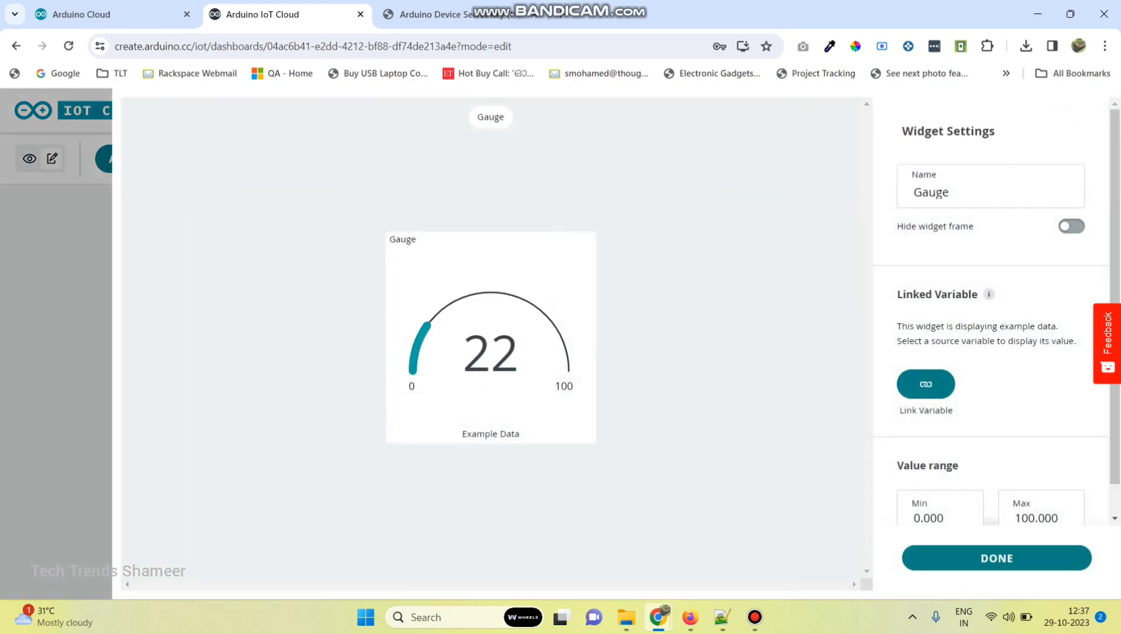
double_click(932, 193)
type("Humidity")
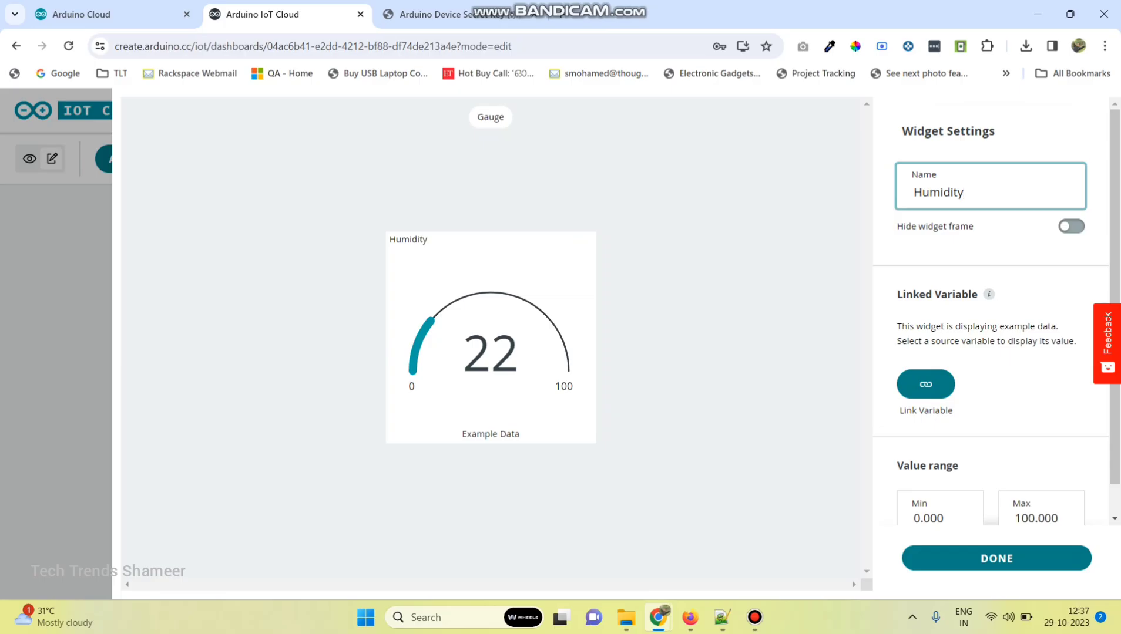
Link the Humidity gauge to the humidity variable and finish its settings
left_click(926, 384)
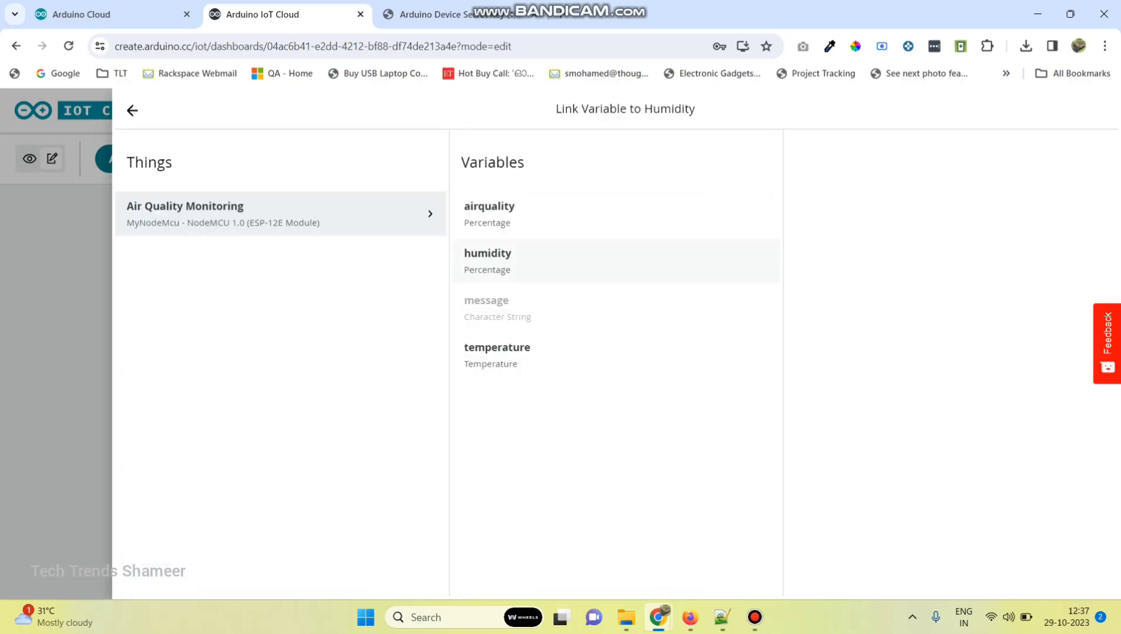
left_click(529, 260)
left_click(950, 385)
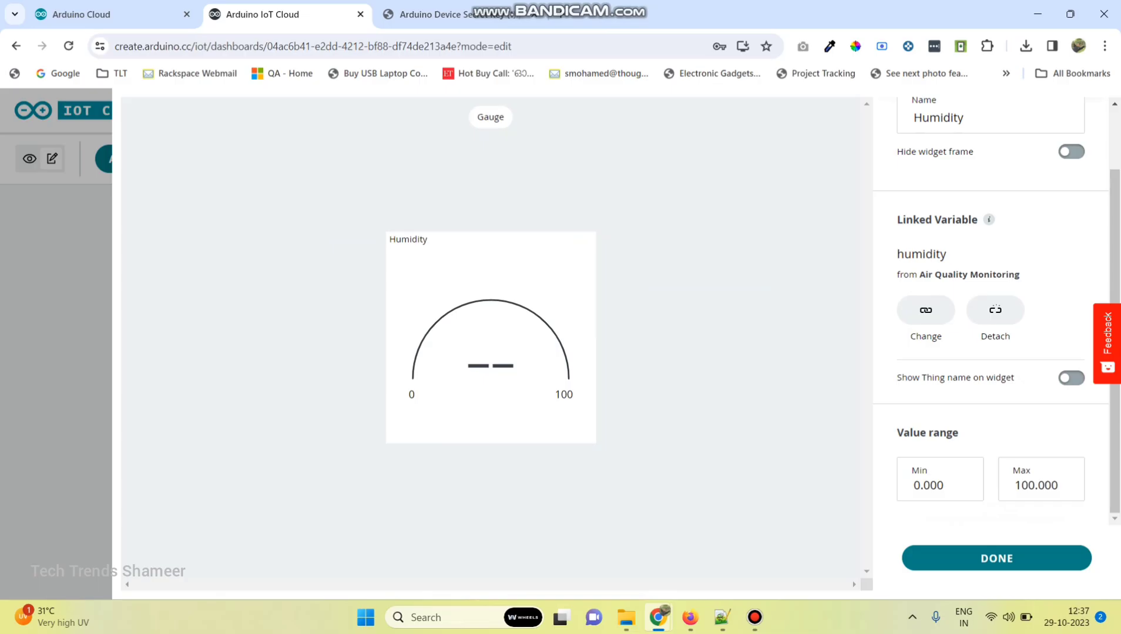
left_click(996, 558)
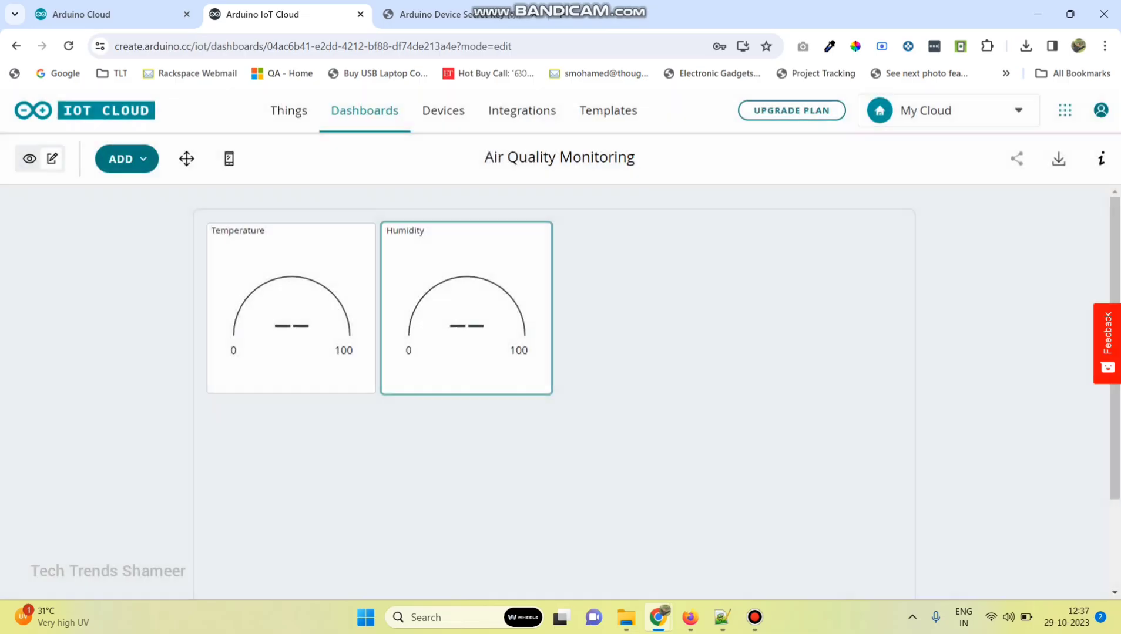
Add a third Gauge widget to the dashboard and name it Air Quality
left_click(127, 159)
scroll(210, 382, "down", 6)
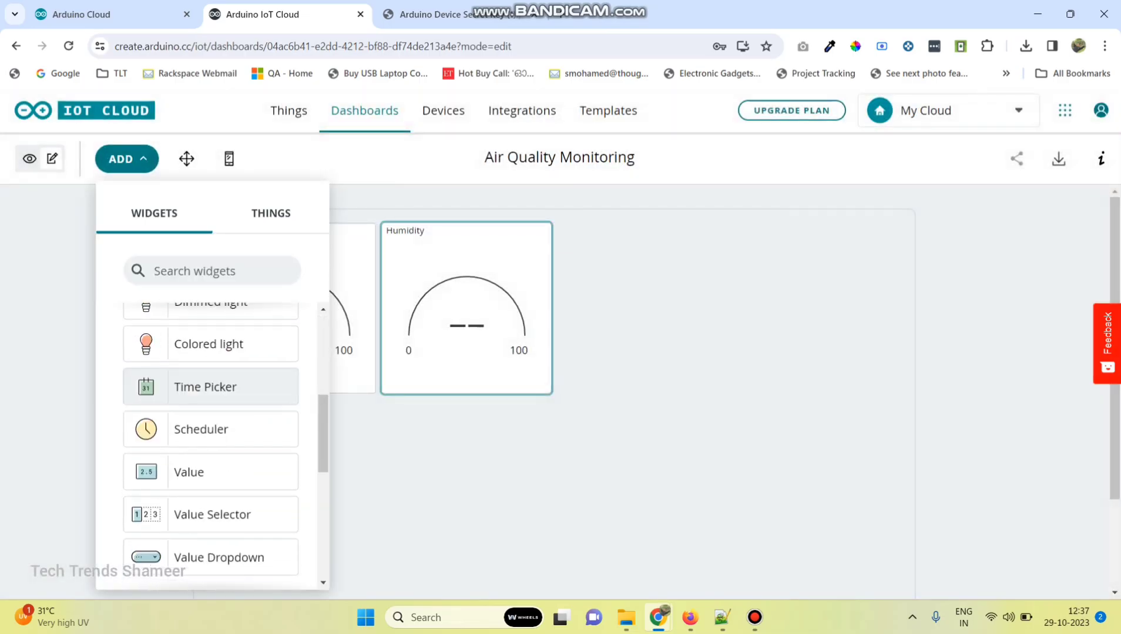
scroll(211, 440, "down", 1)
left_click(199, 433)
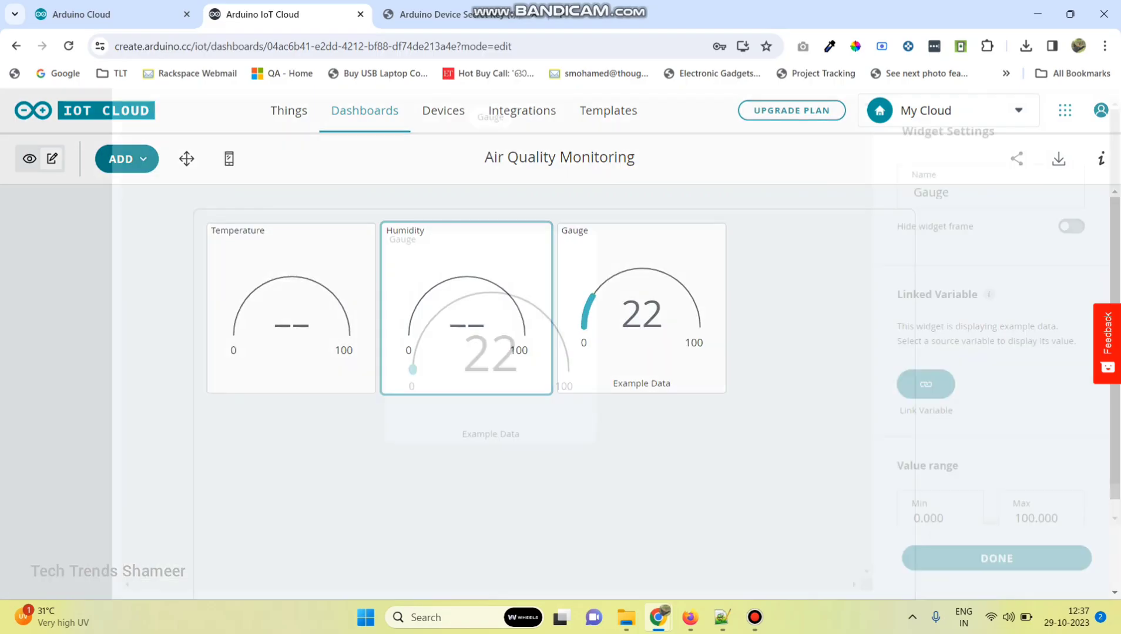
left_click_drag(951, 193, 911, 193)
type("Air Quality")
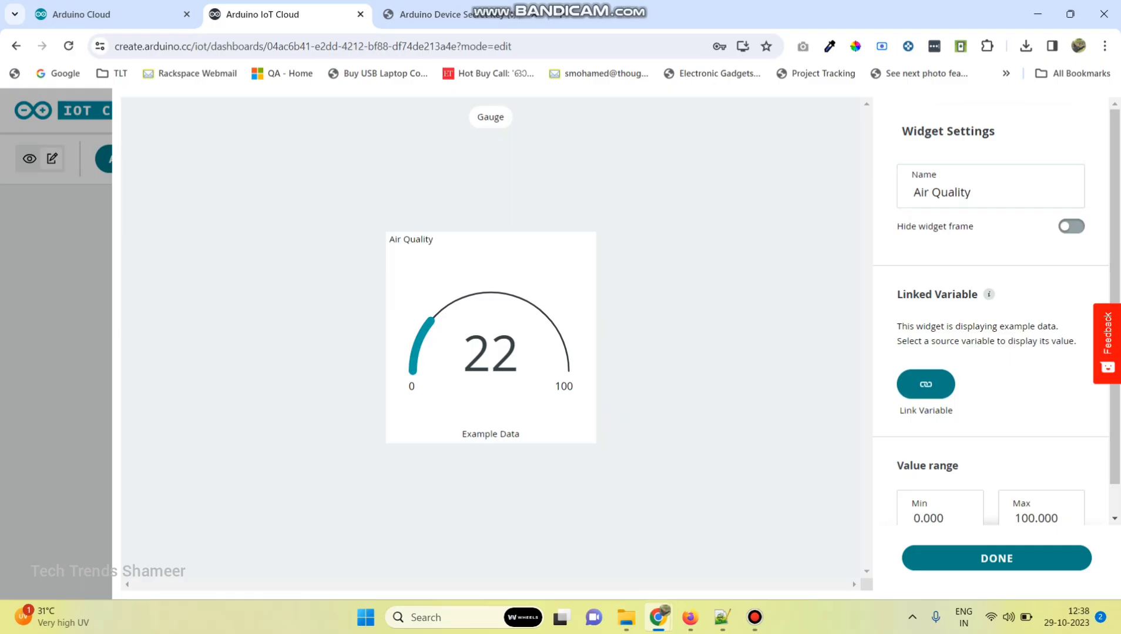
Link the Air Quality gauge to the airquality variable
left_click(925, 384)
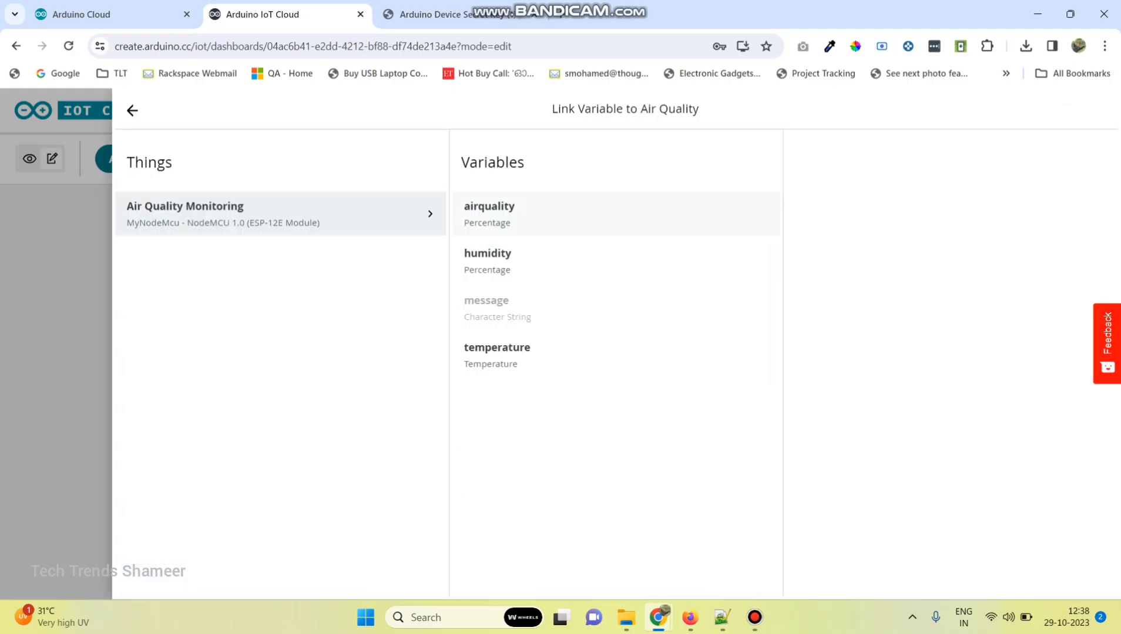
left_click(600, 212)
left_click(950, 384)
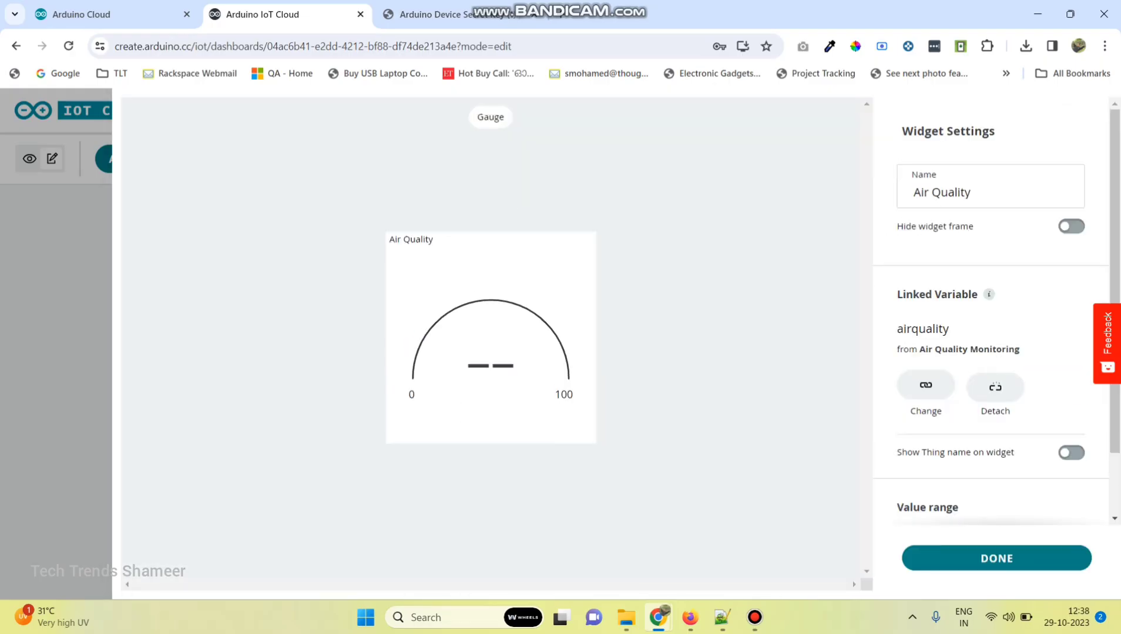
Set the Air Quality gauge's maximum value to 500 and finish its settings
scroll(992, 411, "down", 2)
double_click(1036, 485)
left_click(1022, 486)
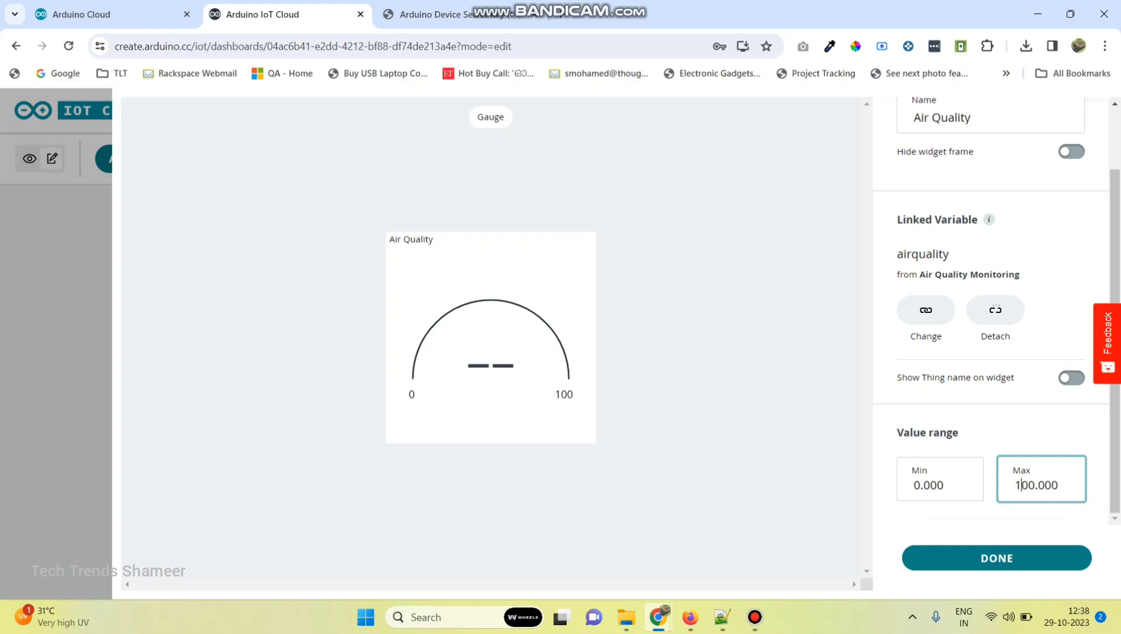
key("BackSpace")
type("5")
left_click(996, 558)
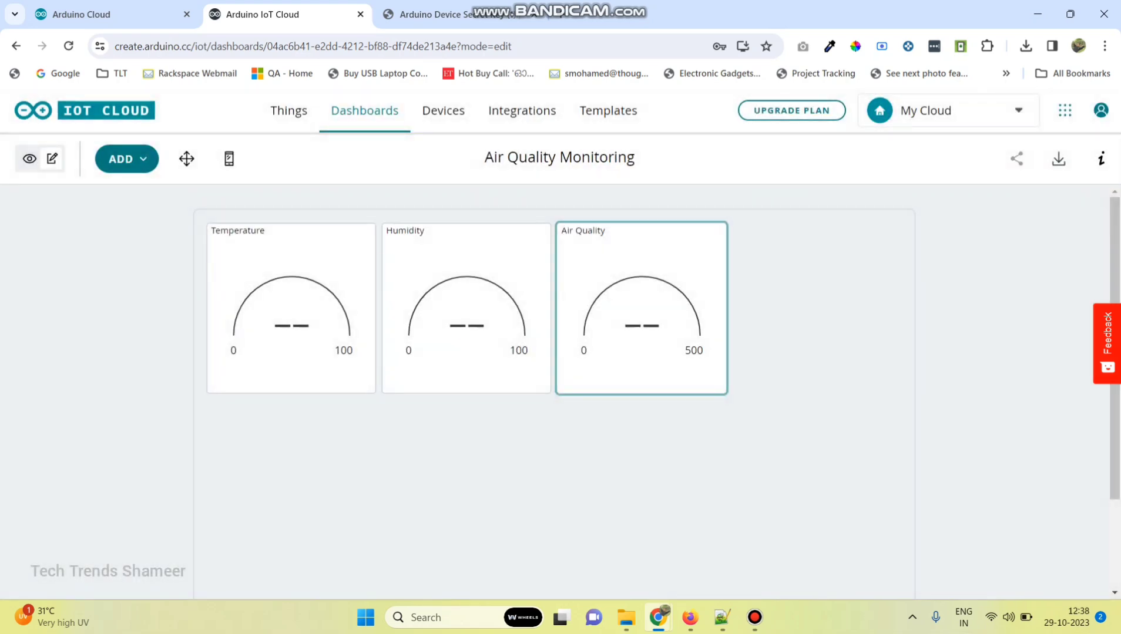
Add a Chart widget to the dashboard and name it Temperature
left_click(126, 158)
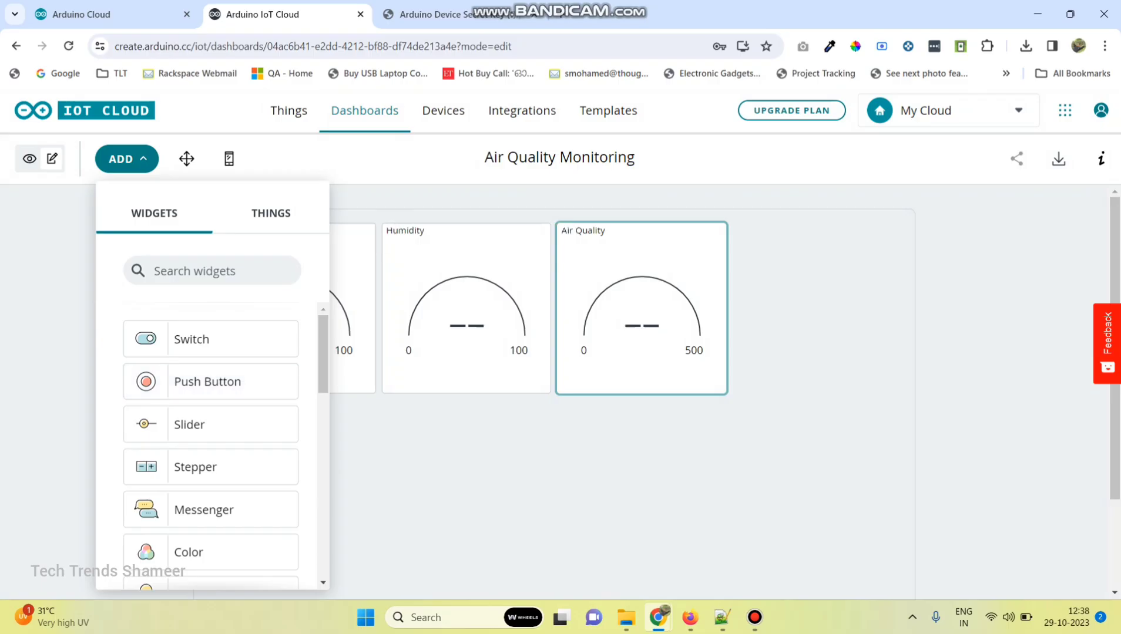
scroll(211, 435, "down", 10)
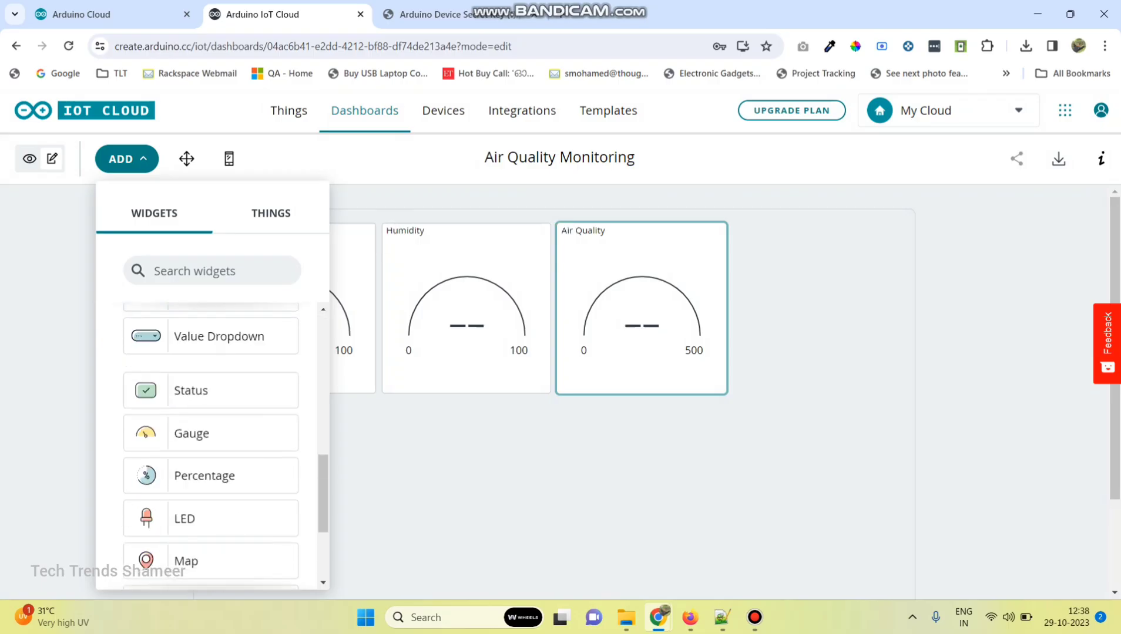
left_click(193, 441)
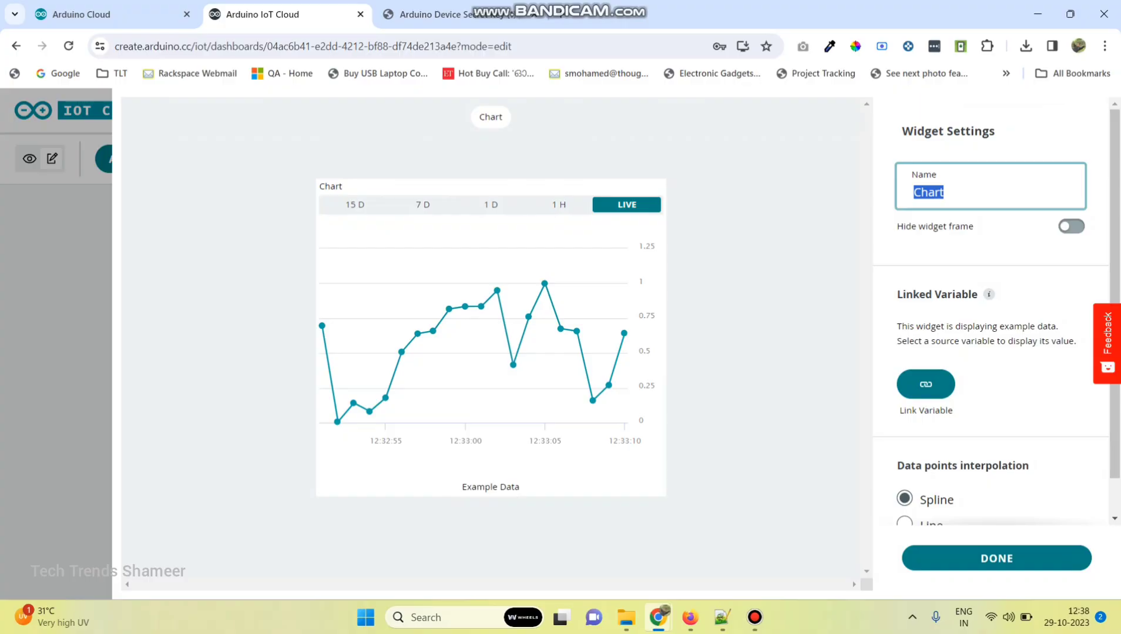
type("Temperatur")
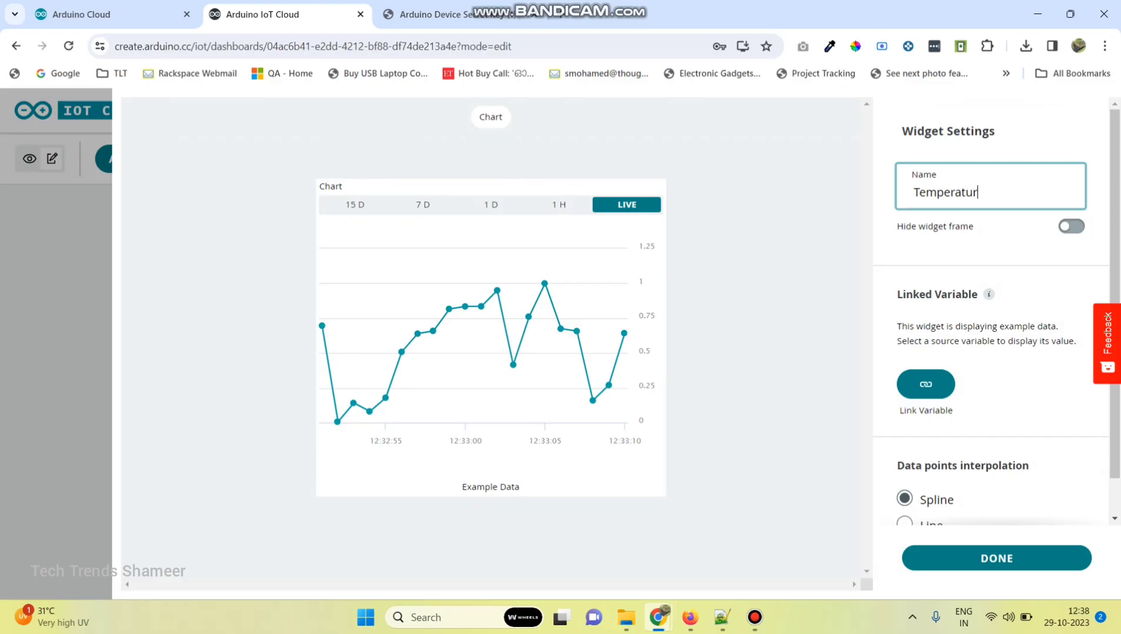
type("e")
Link the Temperature chart to the temperature variable and finish its settings
left_click(925, 384)
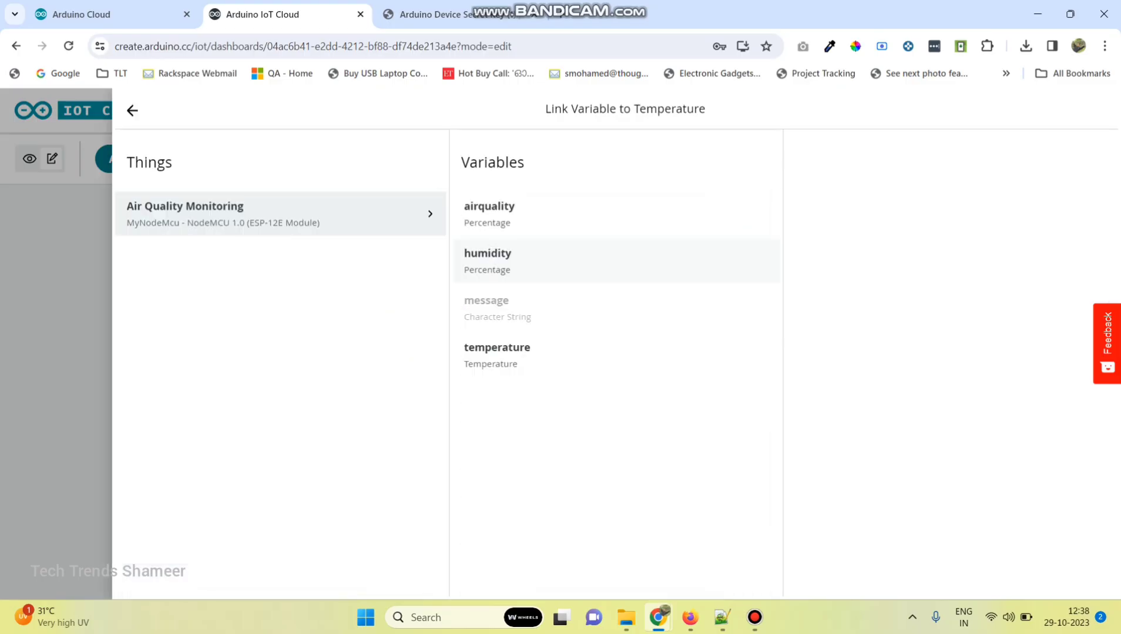
left_click(497, 355)
left_click(948, 383)
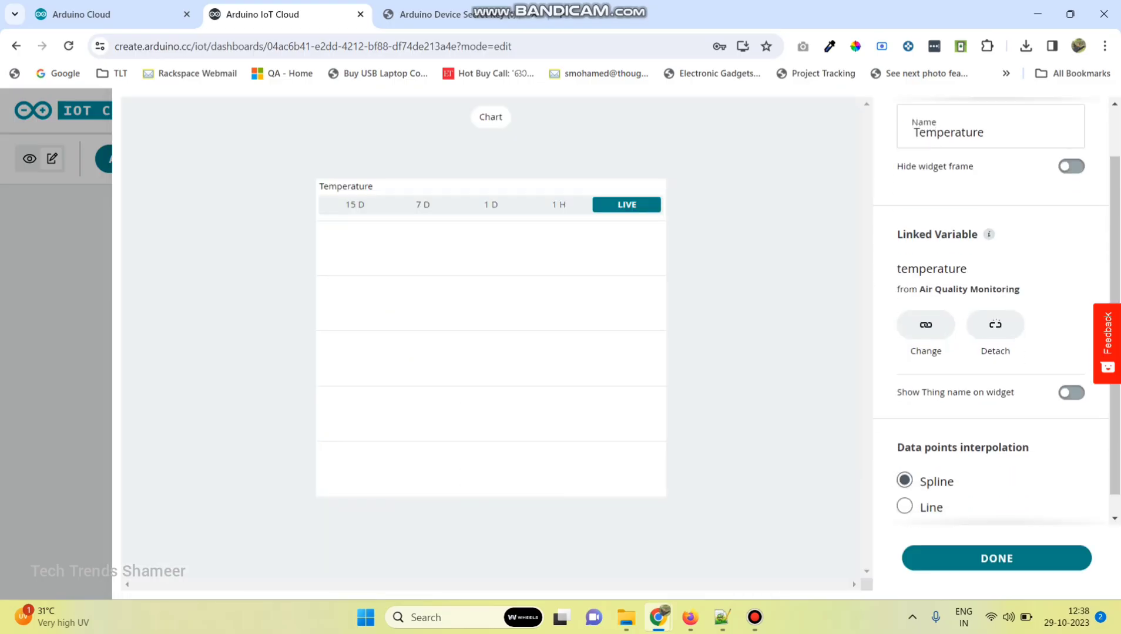
left_click(997, 561)
Add another Chart widget to the dashboard and name it Humidity
left_click(127, 159)
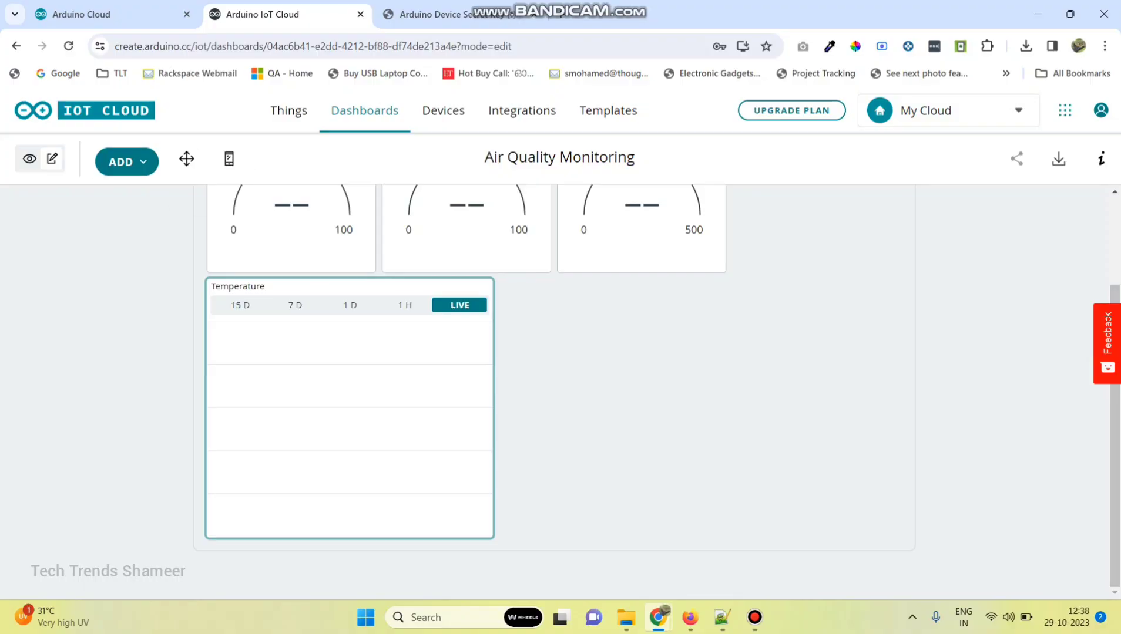
scroll(210, 411, "down", 5)
scroll(211, 538, "down", 5)
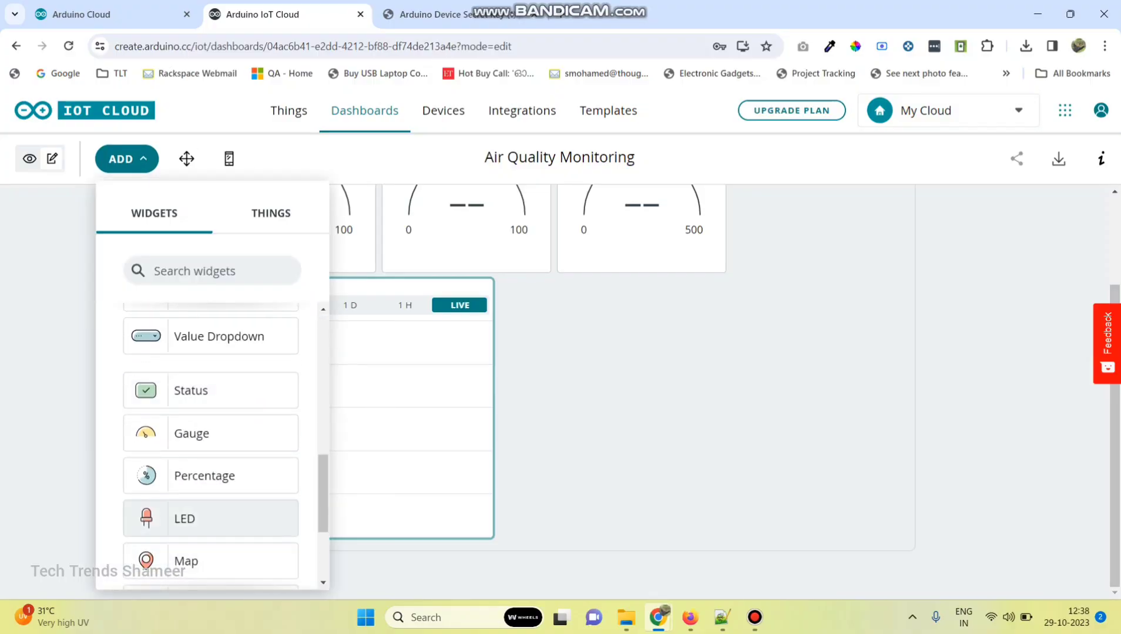
left_click(205, 441)
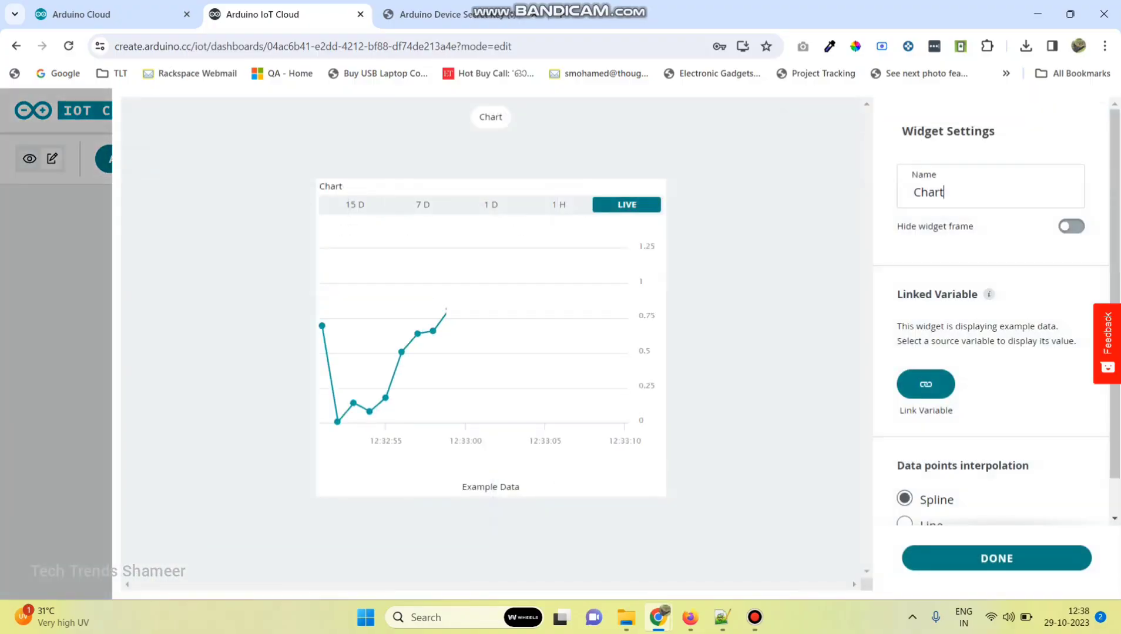
type("Humidity")
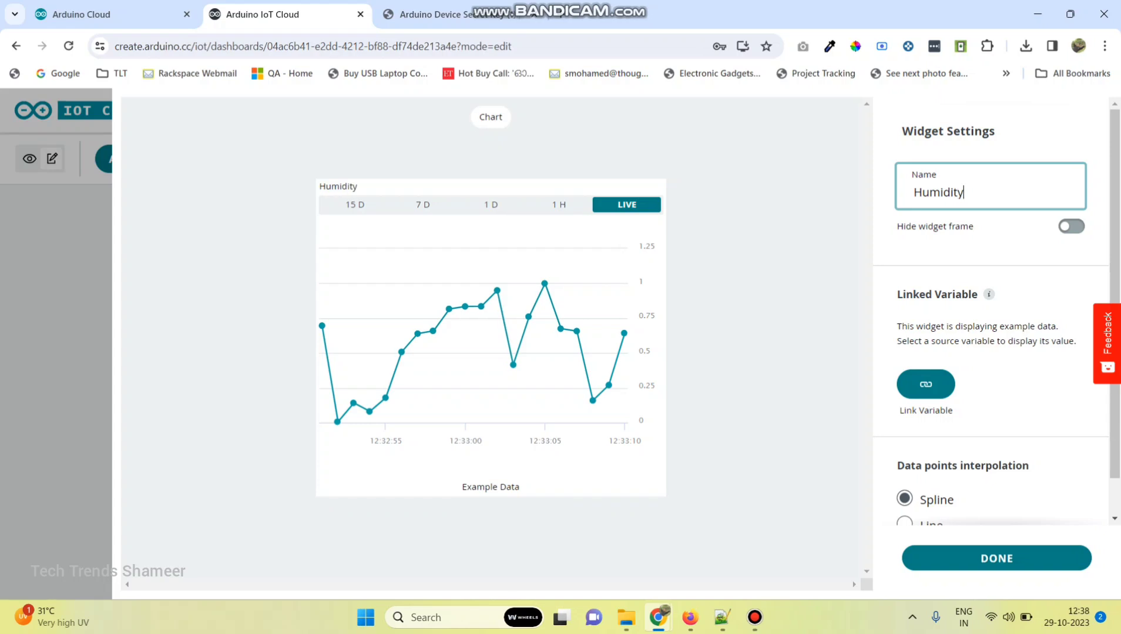
Link the Humidity chart to the humidity variable of the Air Quality Monitoring thing and finish its settings
left_click(926, 384)
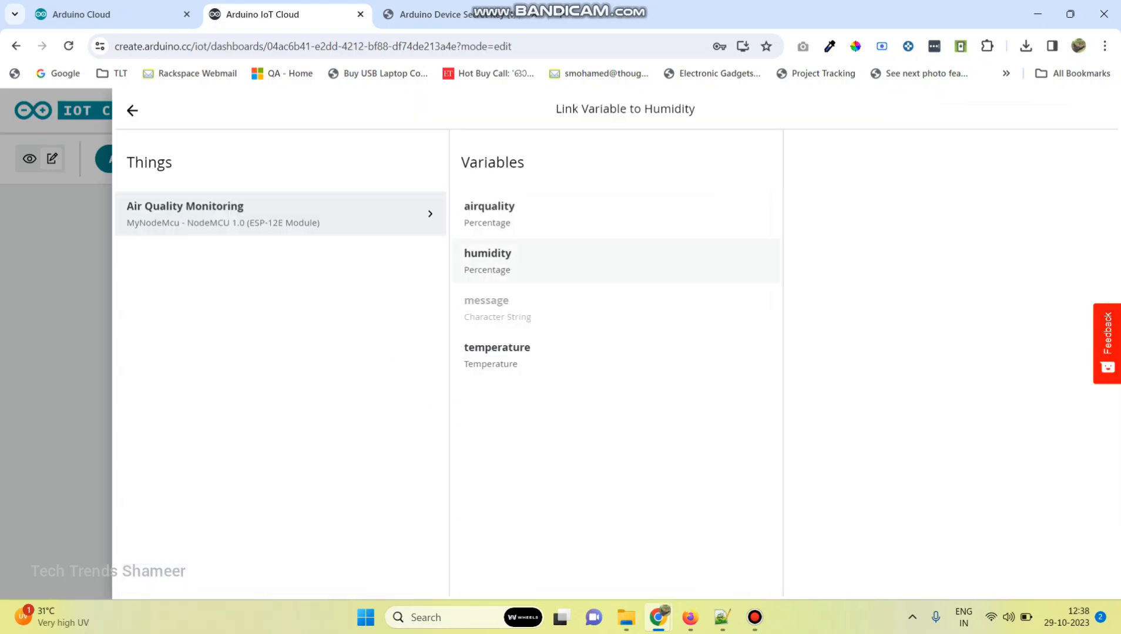
left_click(588, 261)
left_click(950, 384)
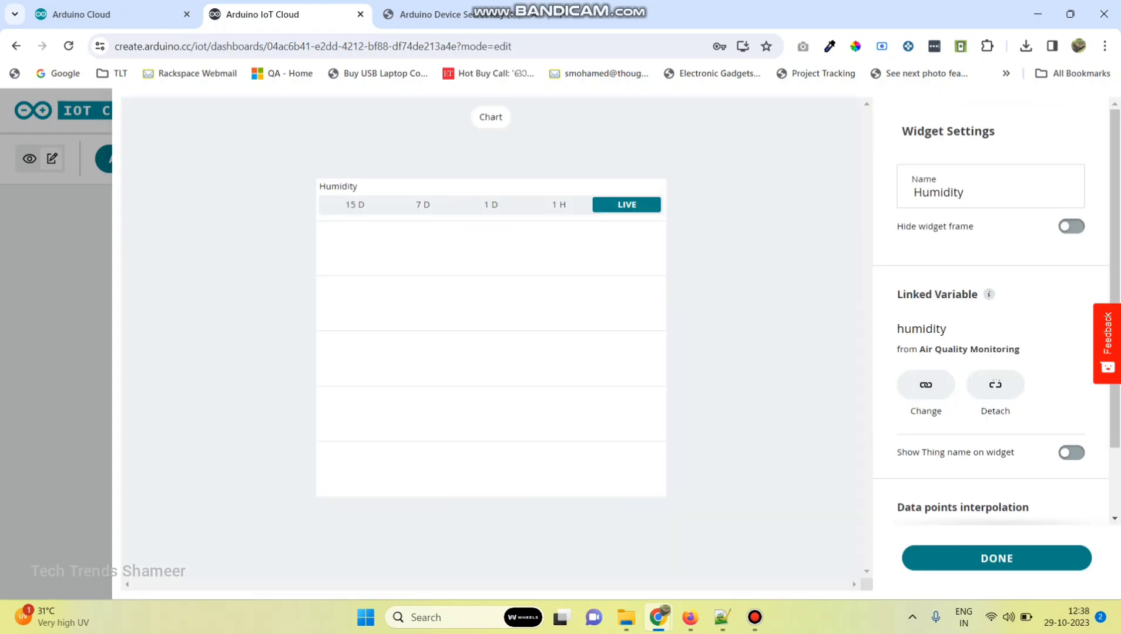
scroll(993, 352, "down", 2)
left_click(996, 558)
Add a third Chart widget to the dashboard and name it Air Quality
left_click(126, 159)
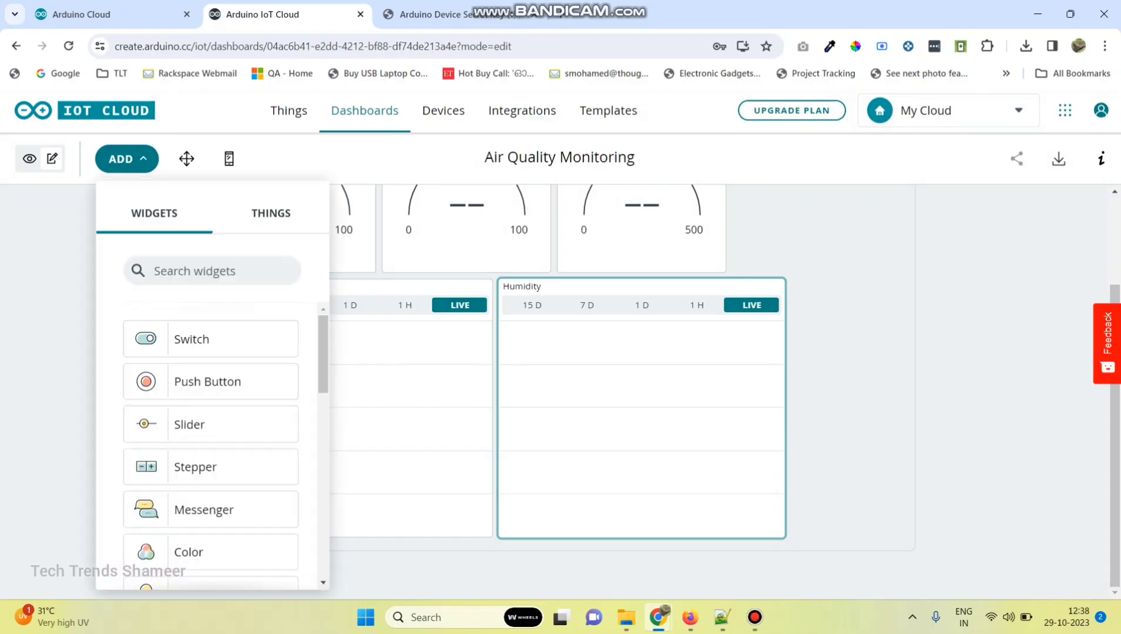
scroll(210, 382, "down", 5)
scroll(210, 470, "down", 5)
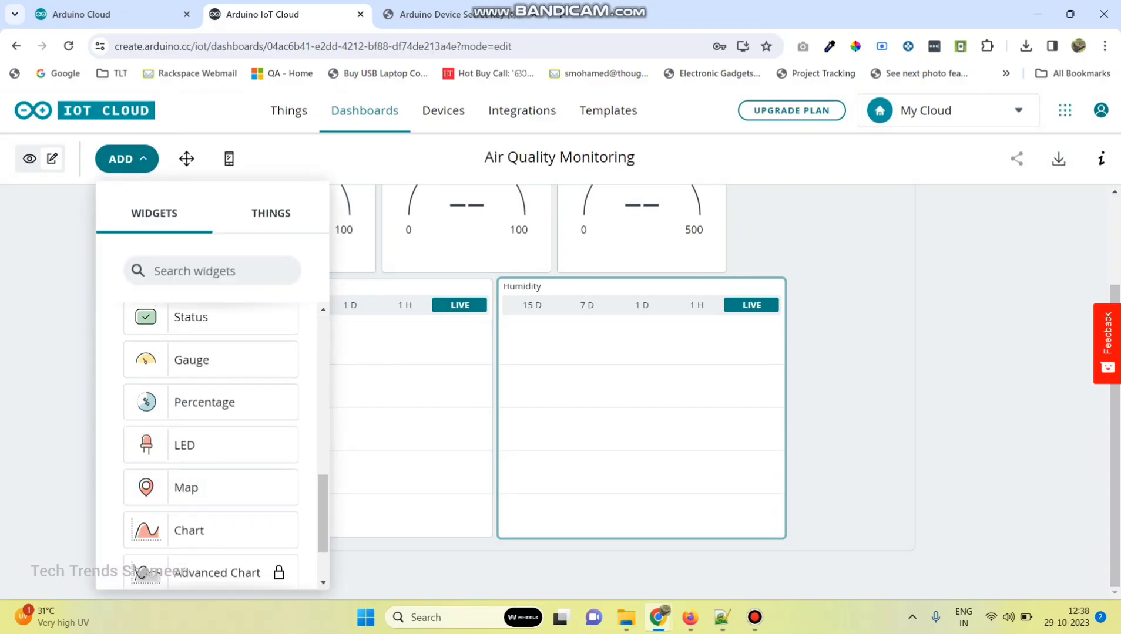
left_click(211, 530)
double_click(928, 193)
type("A")
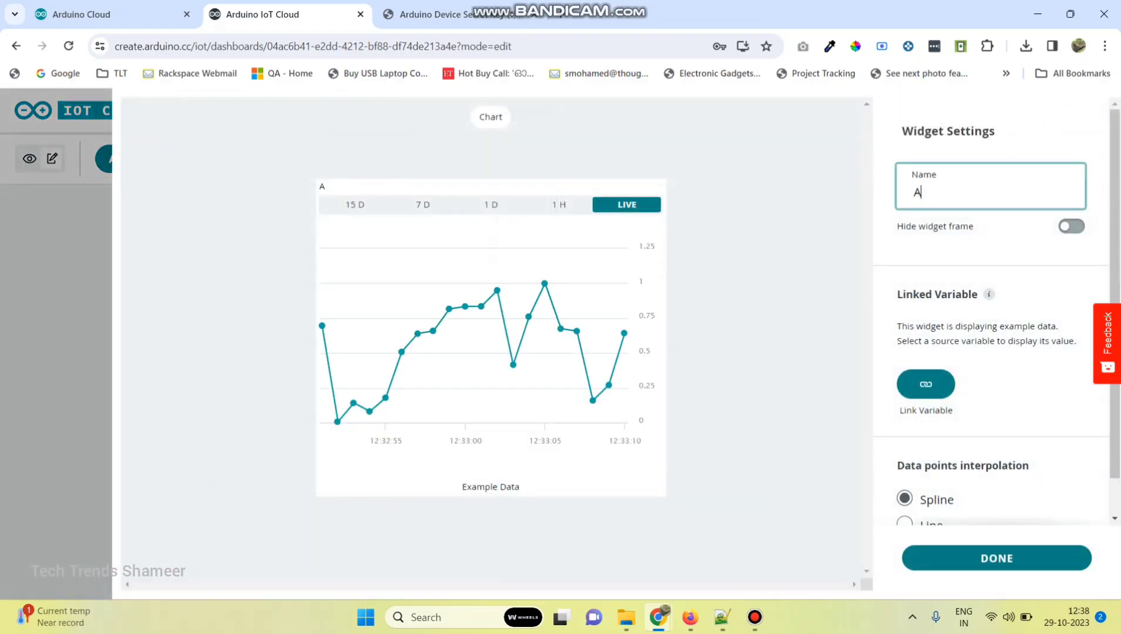
type("ir Quality")
Link the Air Quality chart to the airquality variable and finish its settings
left_click(925, 384)
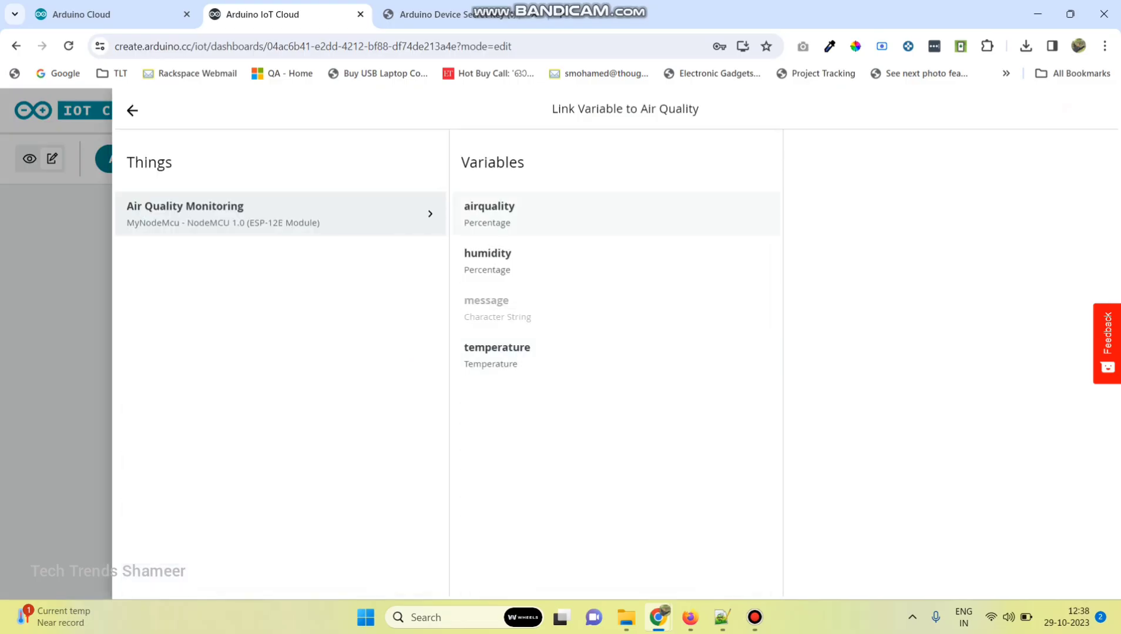
left_click(490, 214)
left_click(949, 383)
scroll(993, 329, "down", 2)
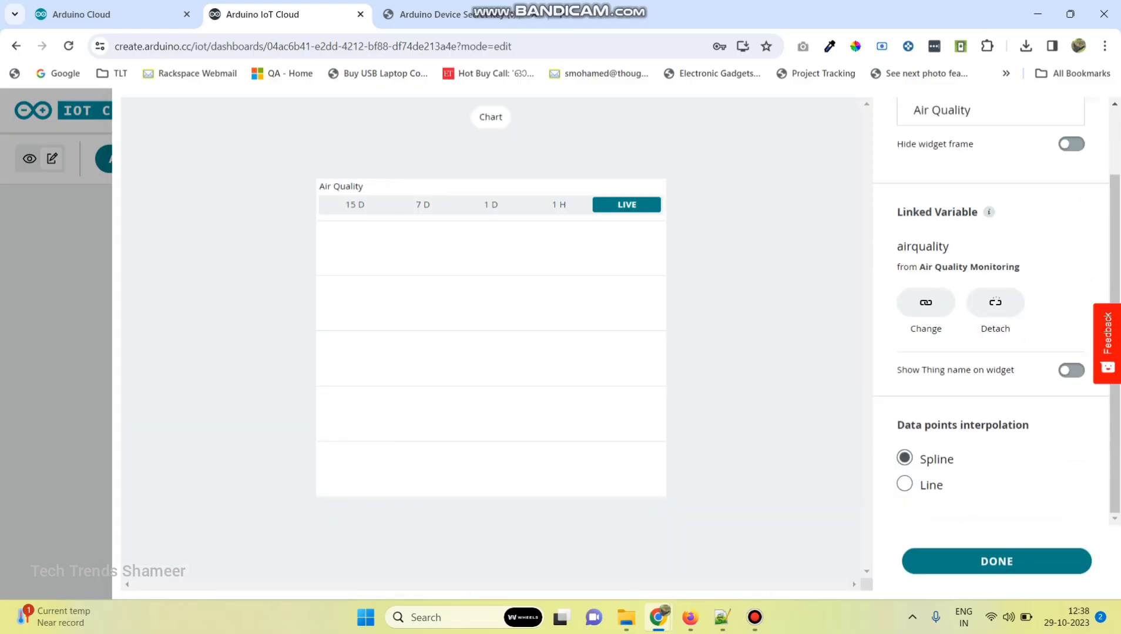
left_click(997, 562)
Enter layout arranging mode and spread the Air Quality and Humidity gauges out evenly along the dashboard's first row
scroll(676, 358, "up", 5)
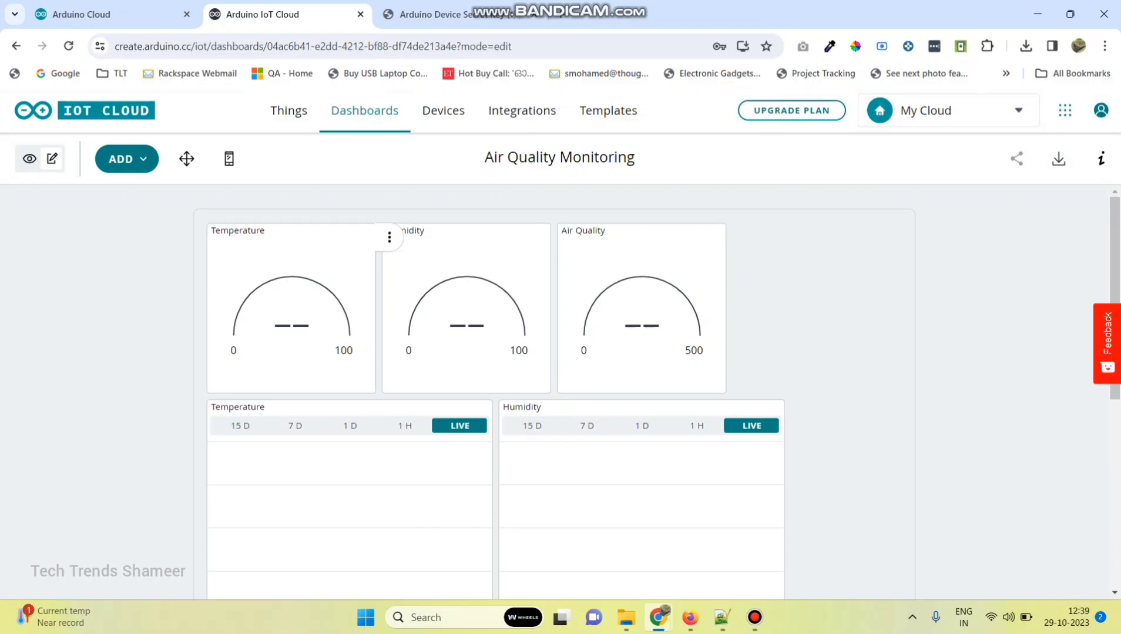
left_click(186, 159)
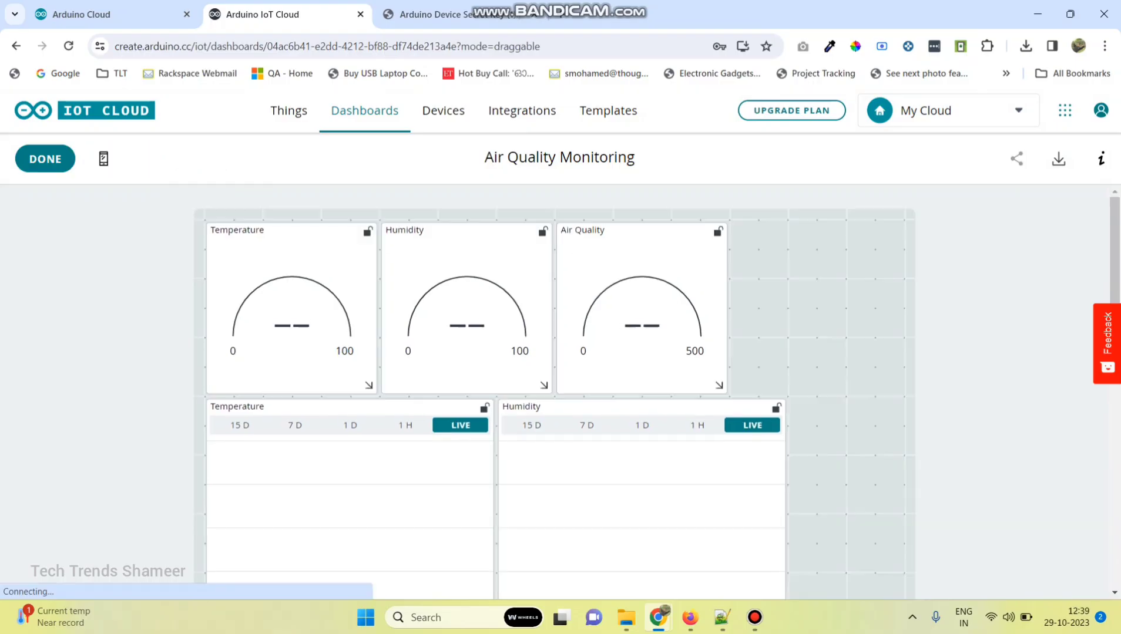
left_click_drag(641, 294, 826, 289)
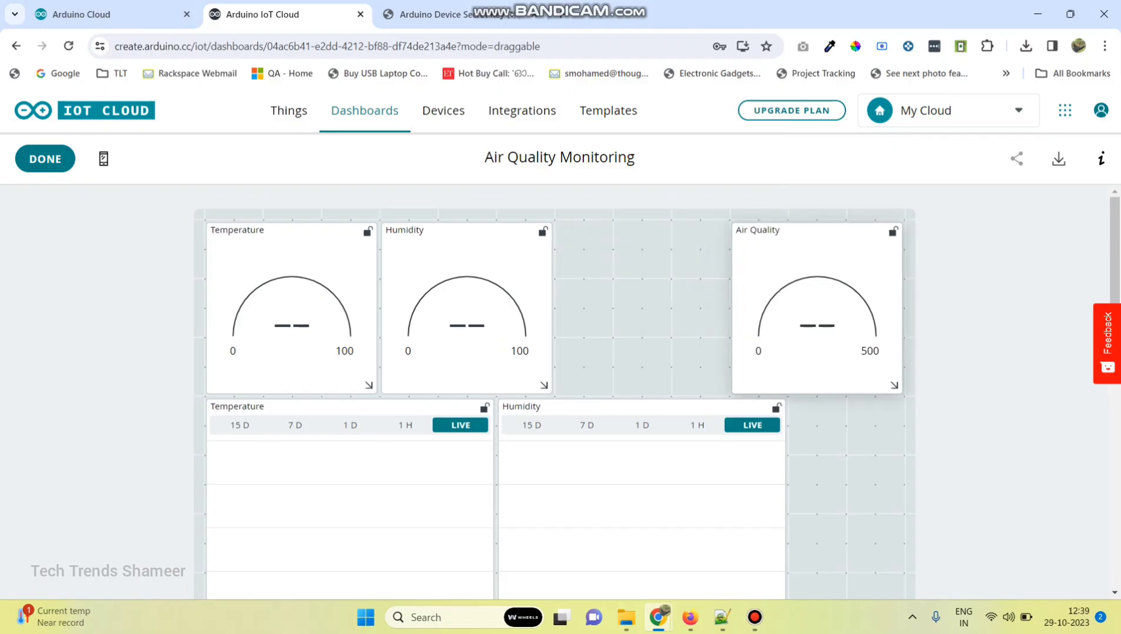
left_click_drag(468, 293, 562, 289)
Shrink the Temperature and Humidity charts to gauge width and place the Humidity chart beneath the Humidity gauge
scroll(465, 376, "down", 2)
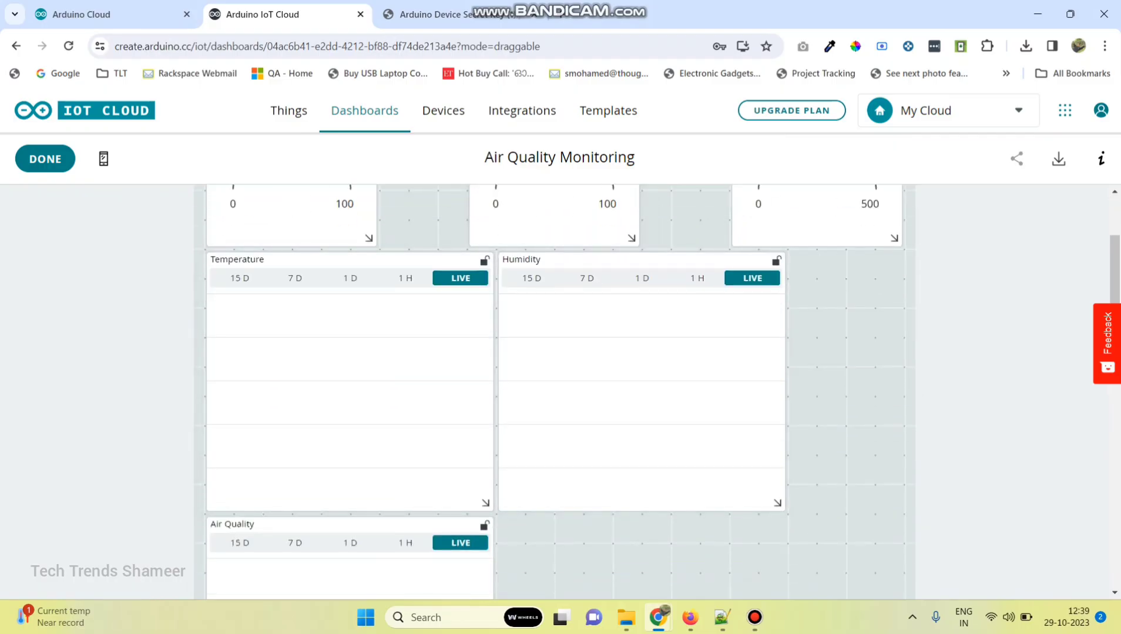
left_click_drag(485, 503, 369, 444)
left_click_drag(617, 352, 586, 353)
left_click_drag(749, 503, 632, 444)
Move the Air Quality chart to the Air Quality gauge's side of the dashboard and shift the Humidity chart toward its gauge
left_click_drag(364, 577, 861, 577)
left_click_drag(816, 388, 821, 228)
left_click_drag(555, 265, 561, 234)
scroll(560, 306, "down", 3)
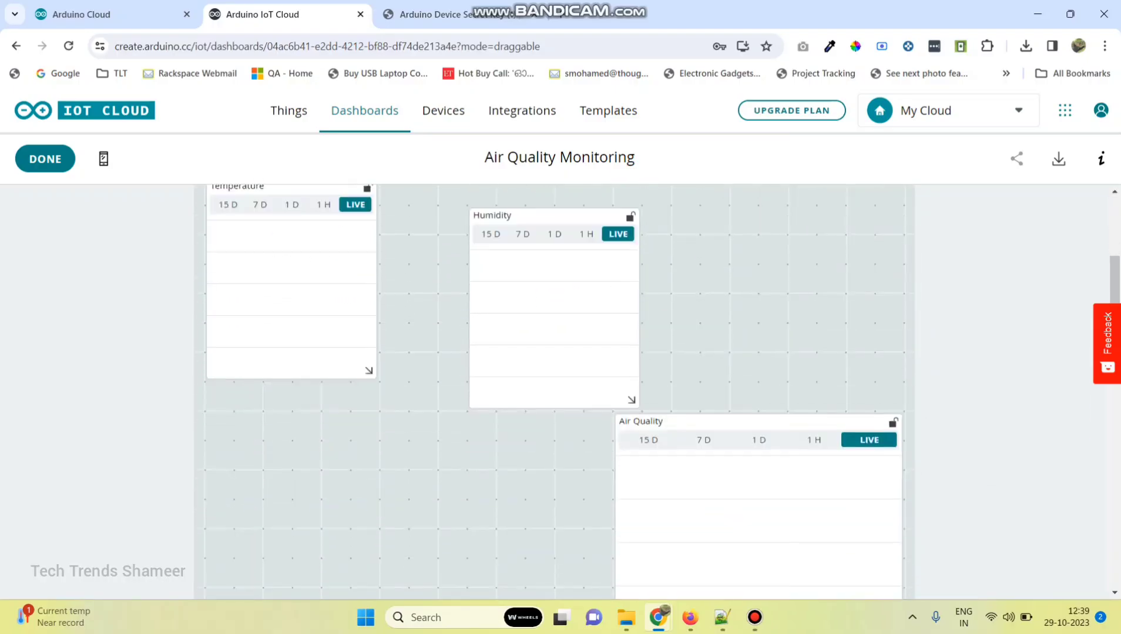